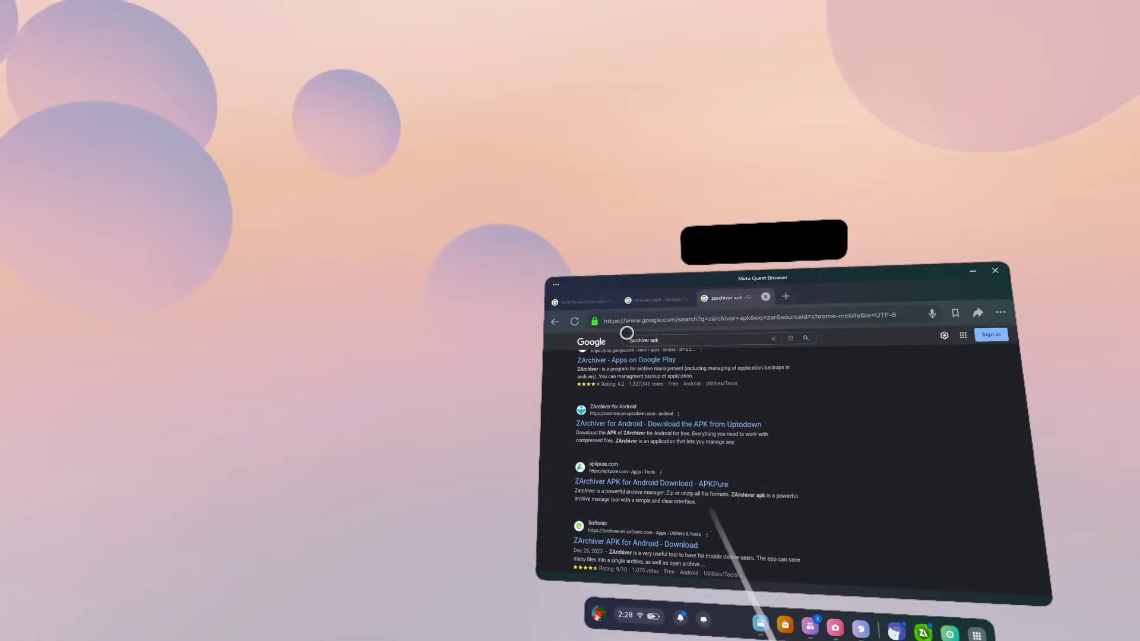
Download the Activity Launcher APK from APKPure, passing the Cloudflare check and closing the ad.
left_click(580, 302)
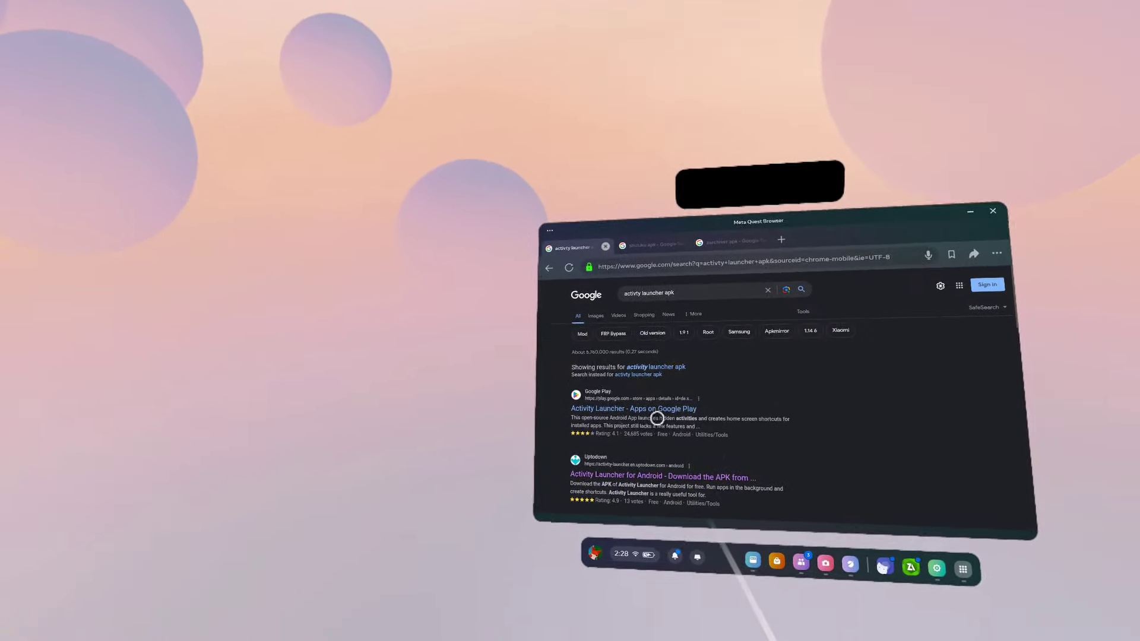
scroll(656, 418, "down", 3)
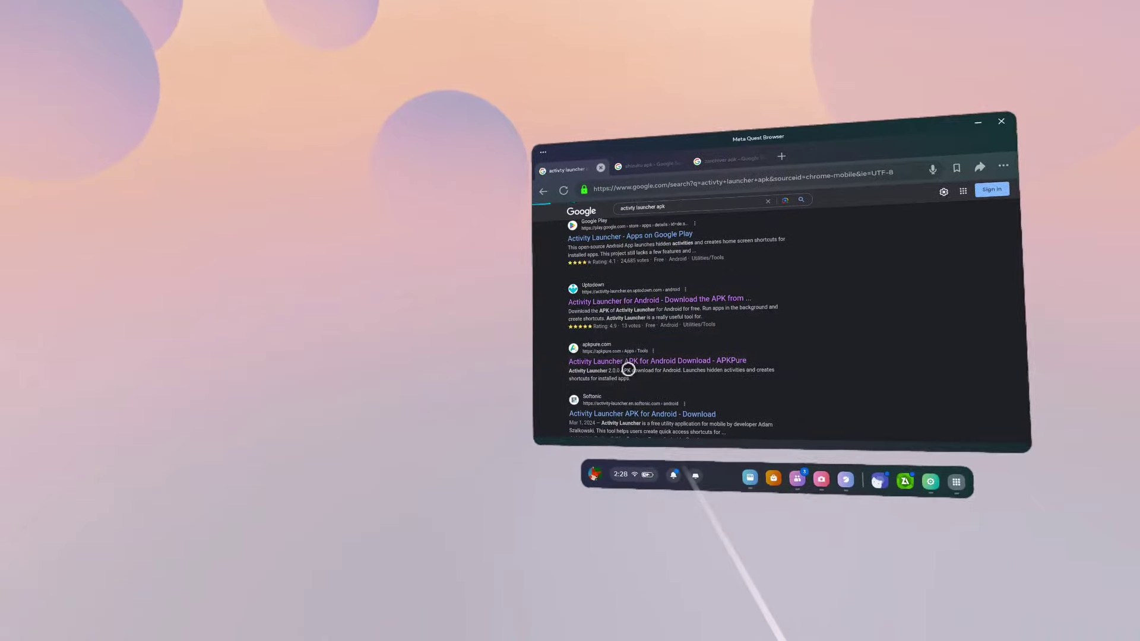
left_click(628, 364)
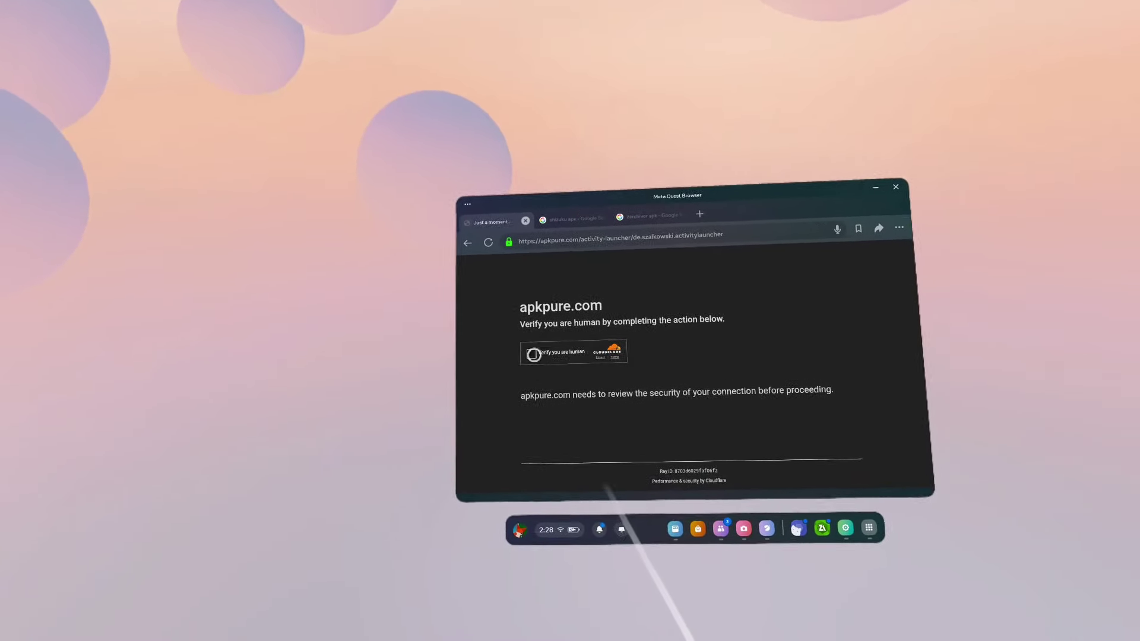
left_click(526, 330)
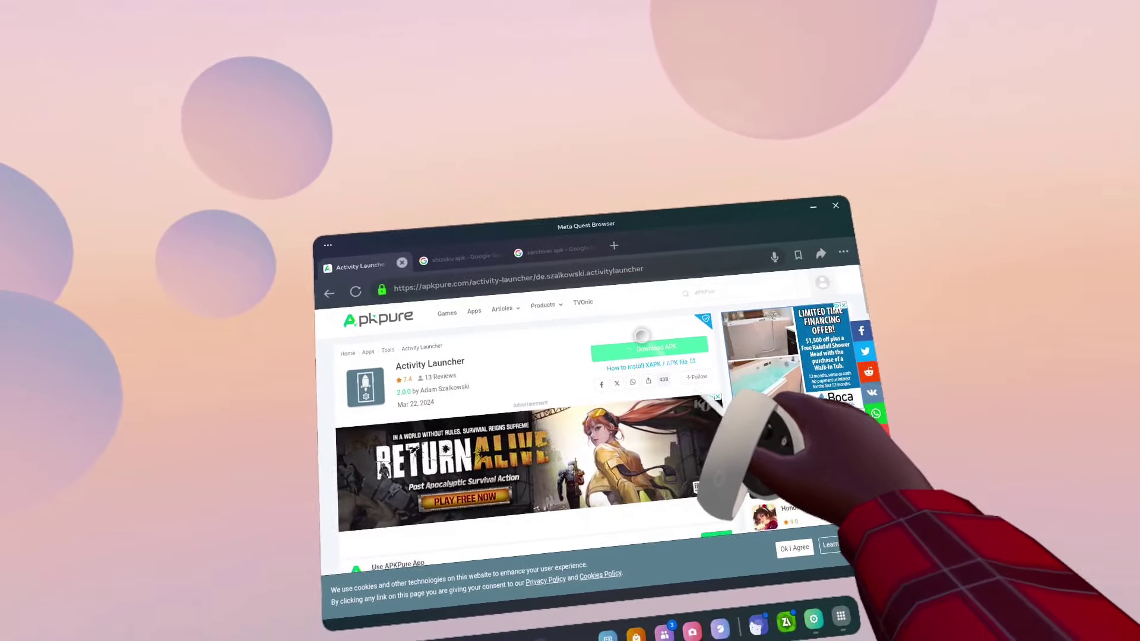
left_click(641, 352)
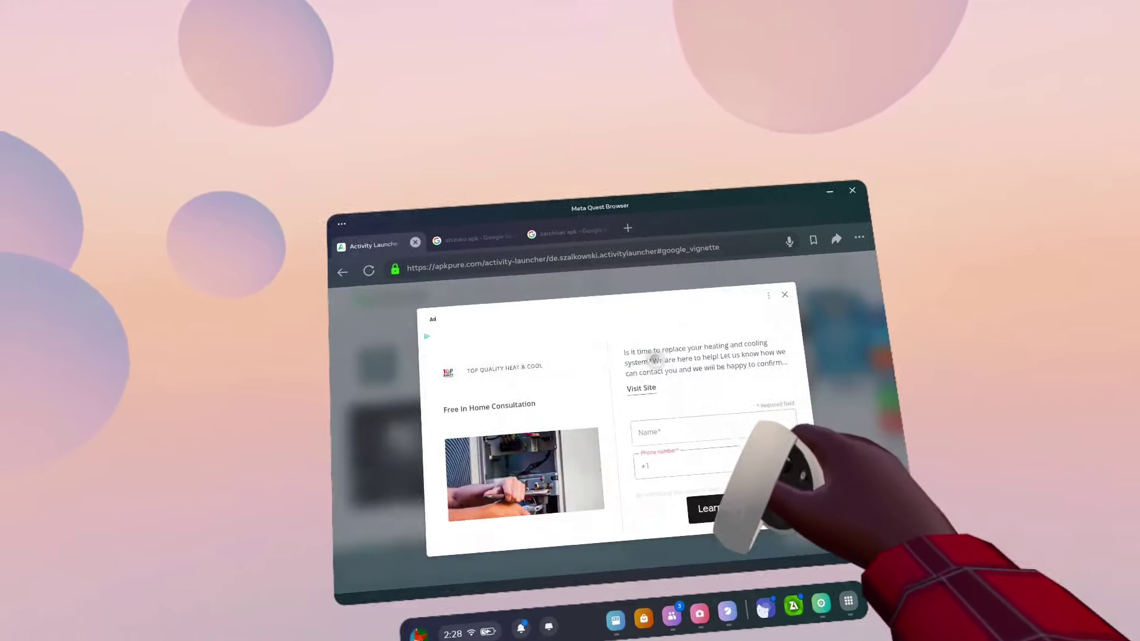
left_click(777, 289)
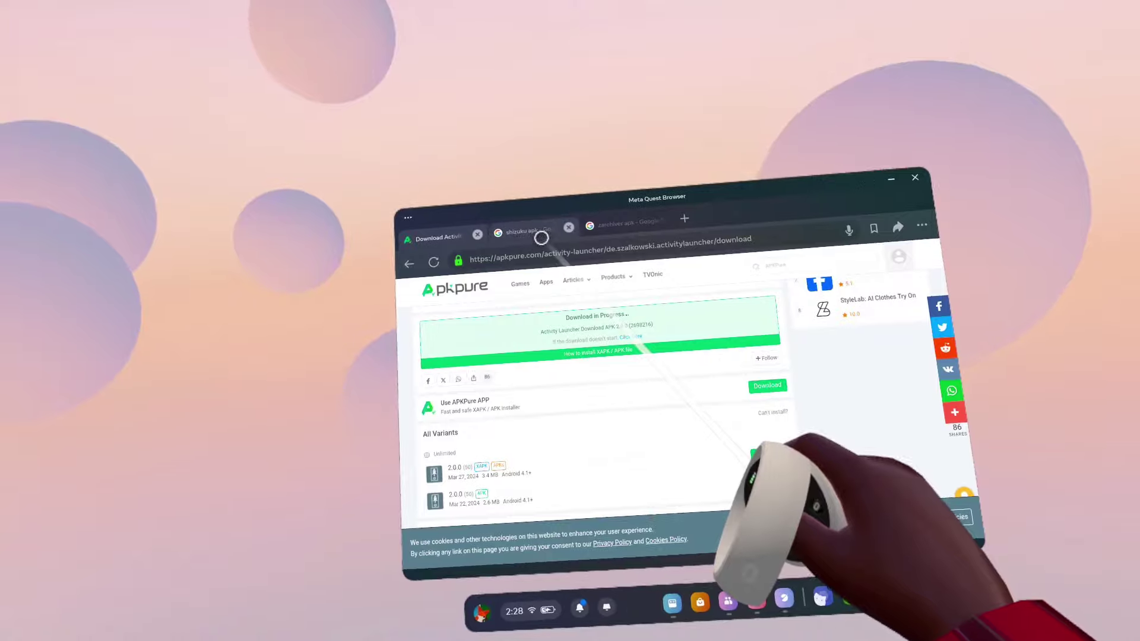
Download Shizuku APK 13.5.4 from its APKPure download page.
left_click(535, 231)
scroll(618, 297, "up", 5)
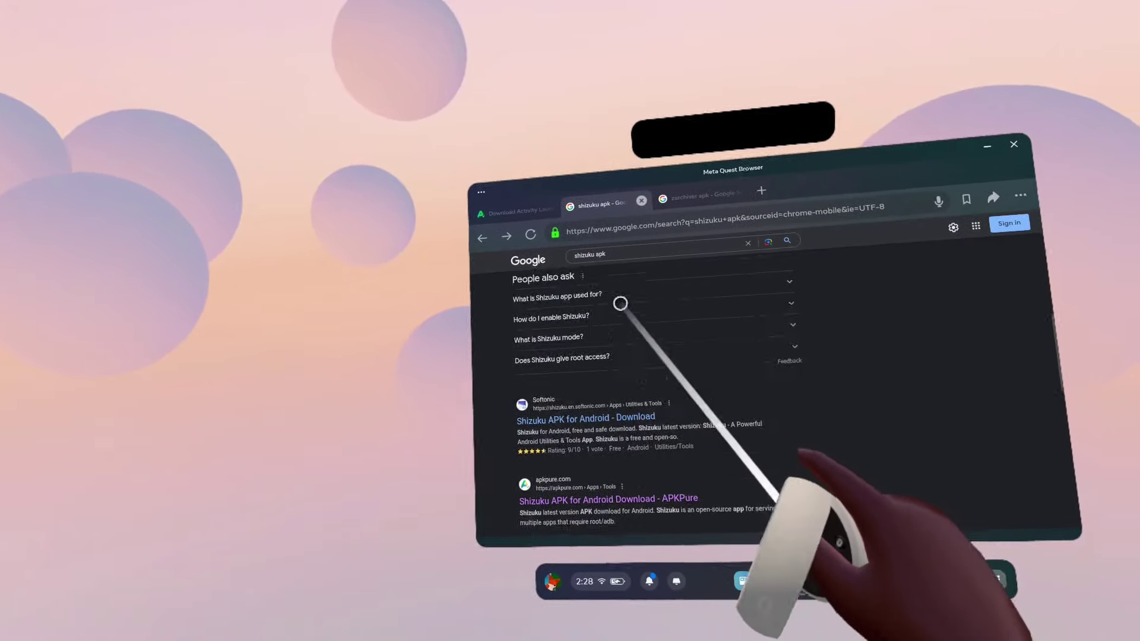
scroll(597, 255, "down", 10)
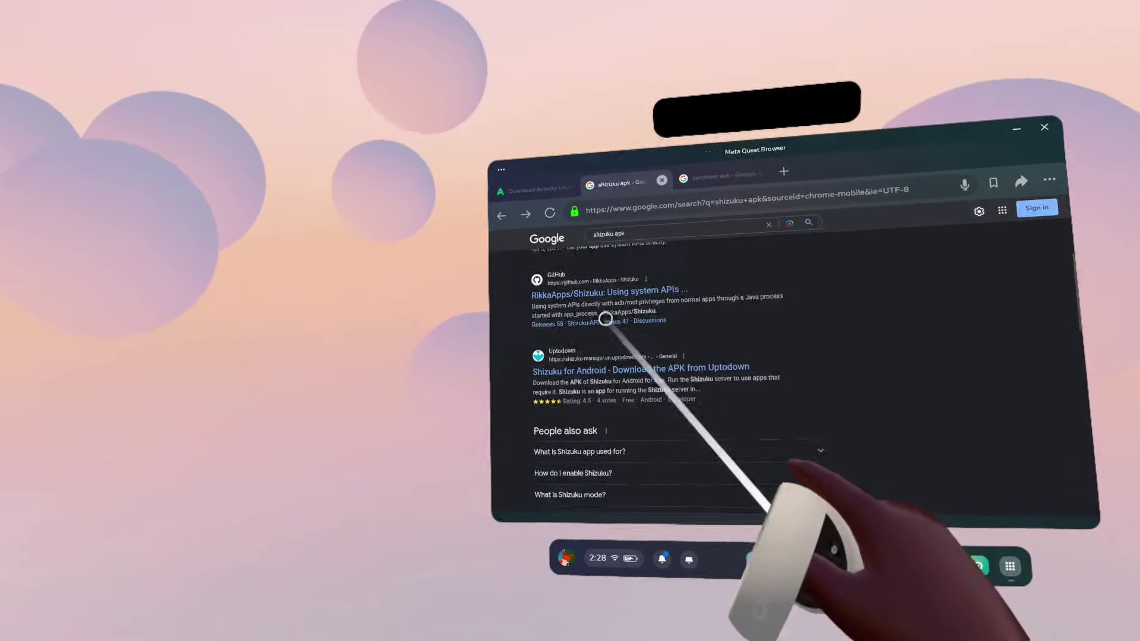
left_click(623, 362)
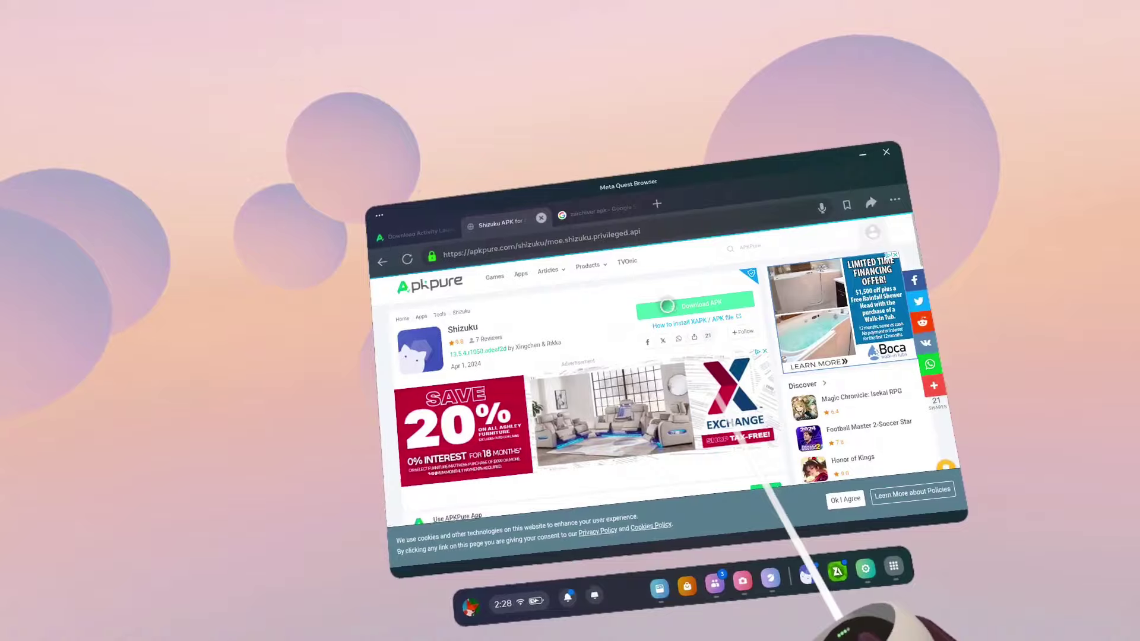
left_click(666, 310)
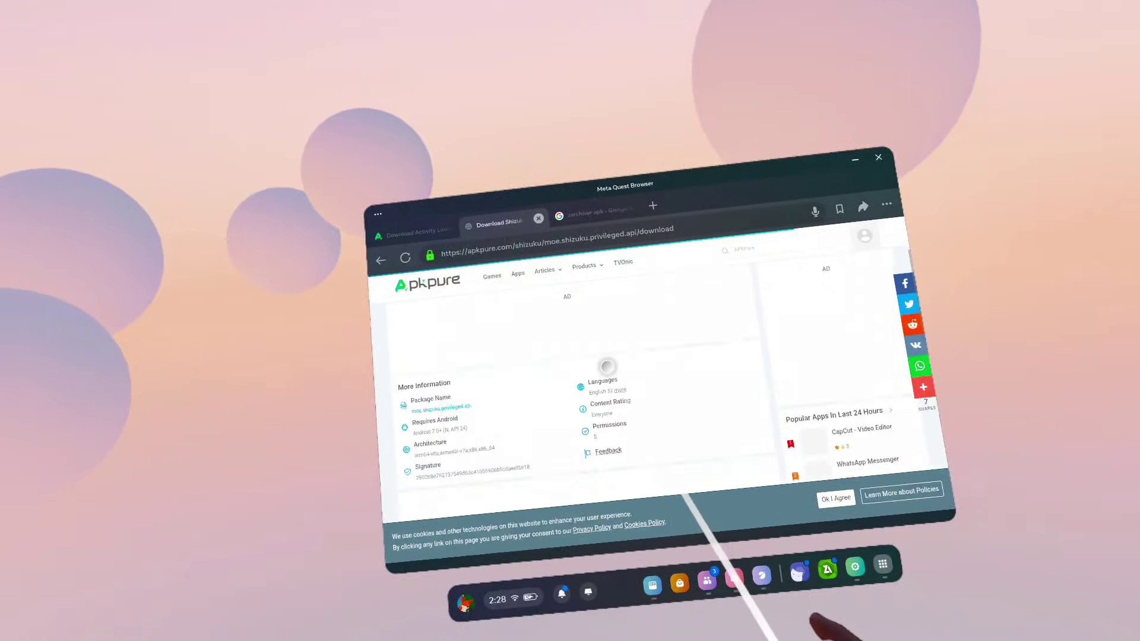
scroll(607, 366, "down", 3)
left_click(621, 417)
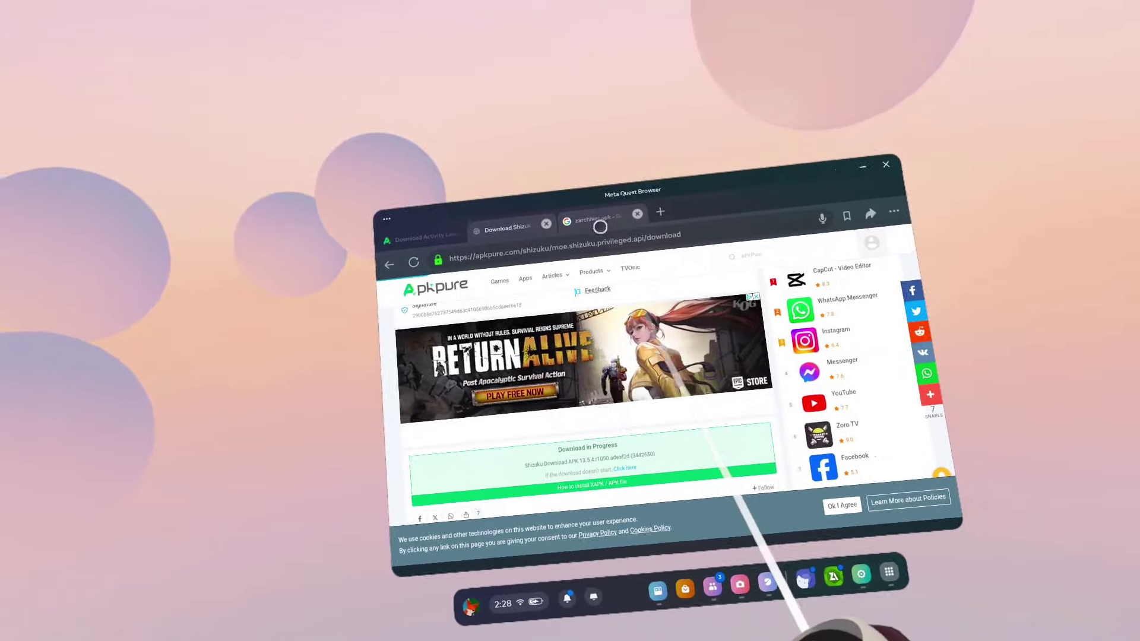
Download ZArchiver APK 1.0.9 from its APKPure download page.
left_click(594, 221)
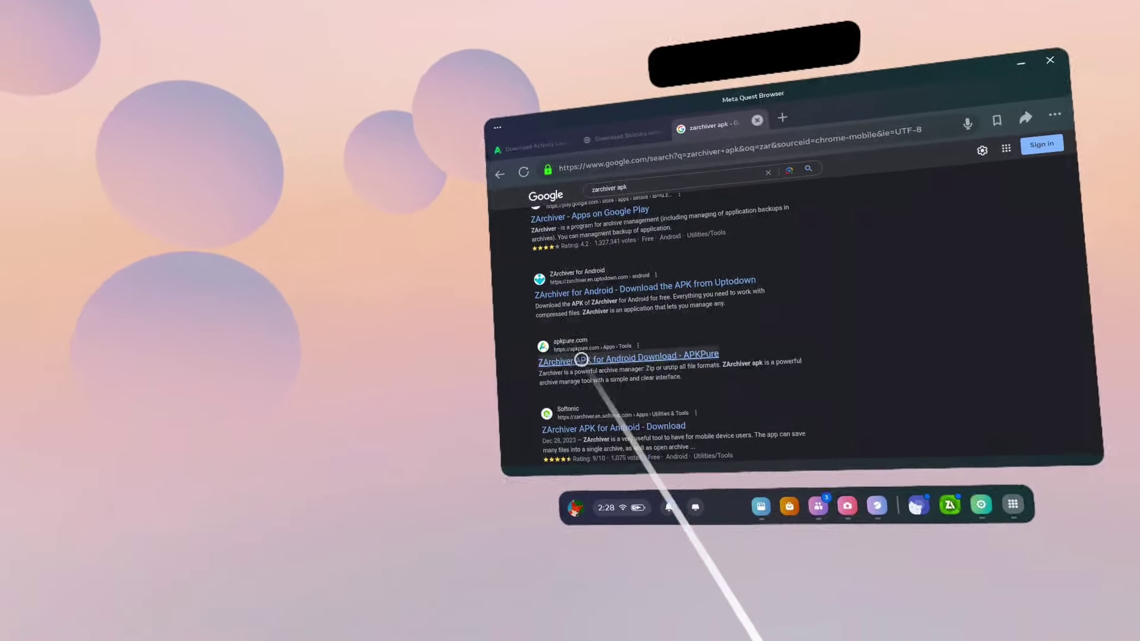
left_click(587, 408)
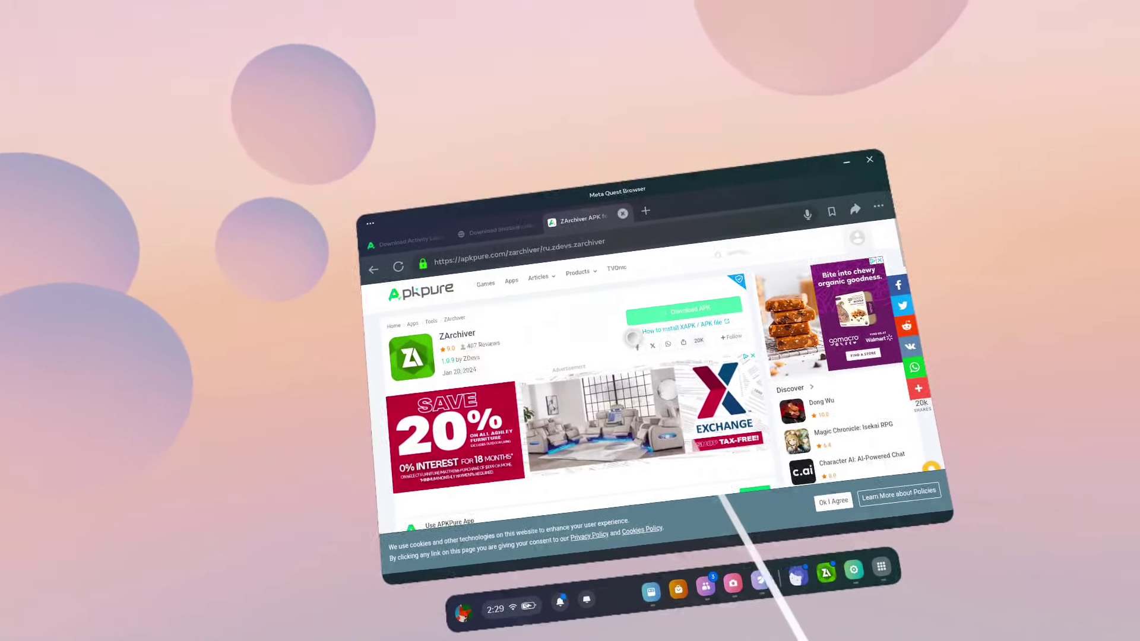
left_click(638, 314)
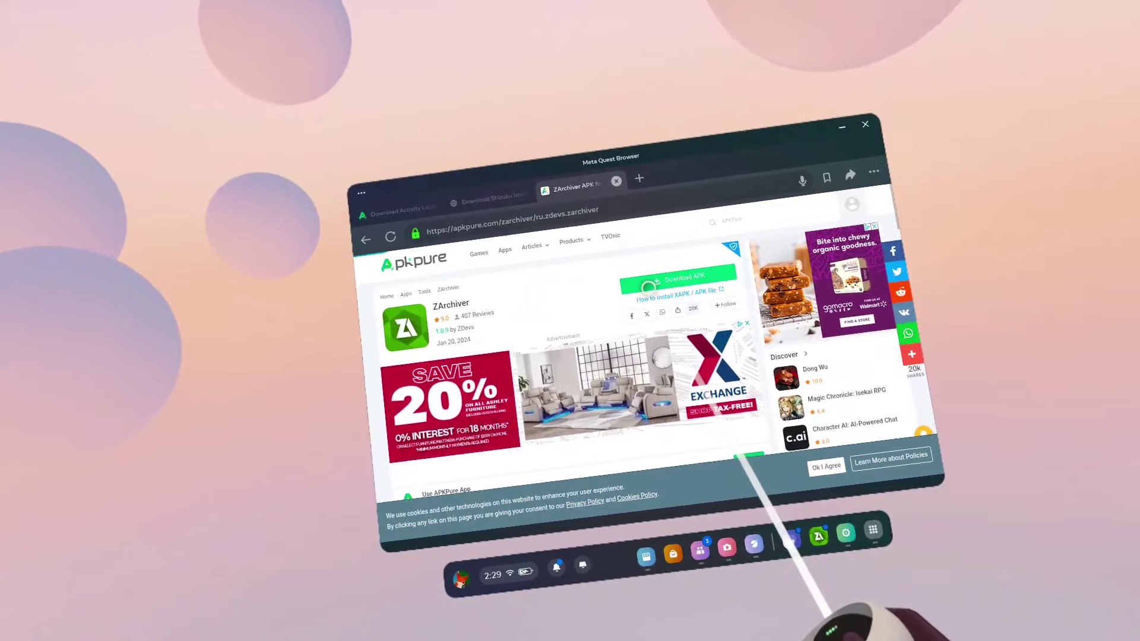
scroll(635, 285, "down", 10)
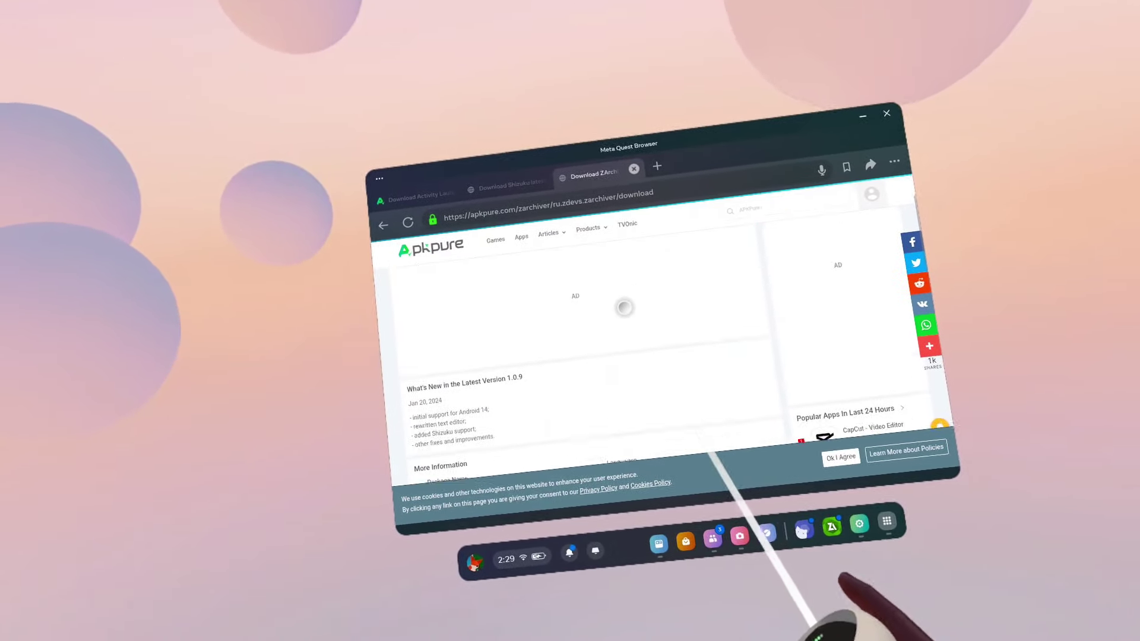
left_click(623, 380)
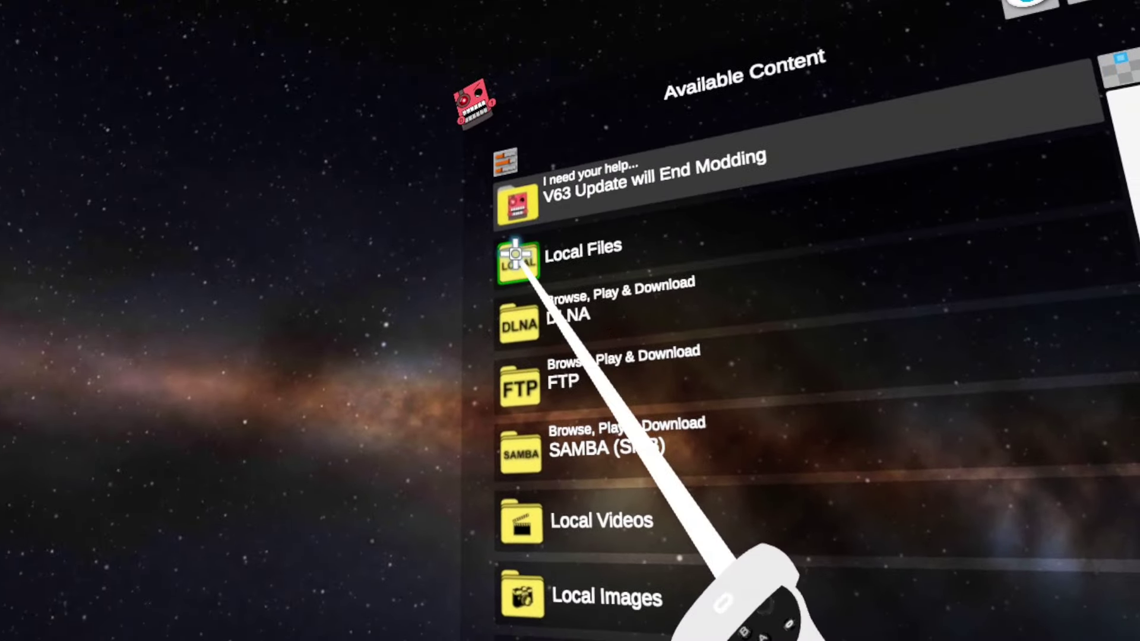
Browse Local Files > All Folders > Android > data and show the Scoped Storage actions.
left_click(515, 254)
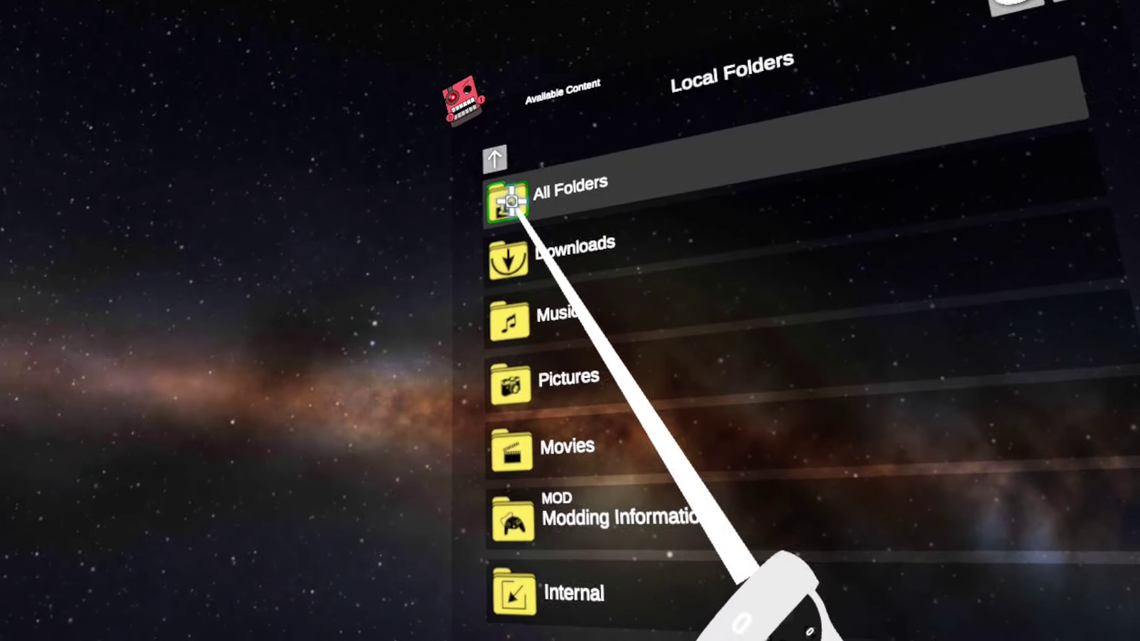
left_click(507, 207)
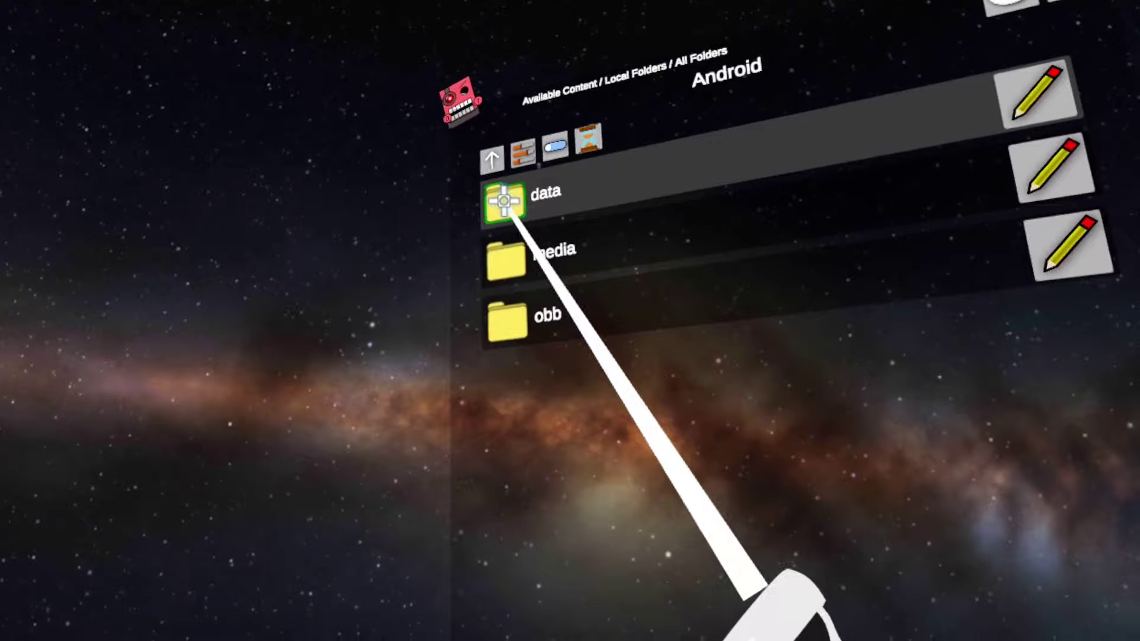
left_click(504, 201)
left_click(501, 483)
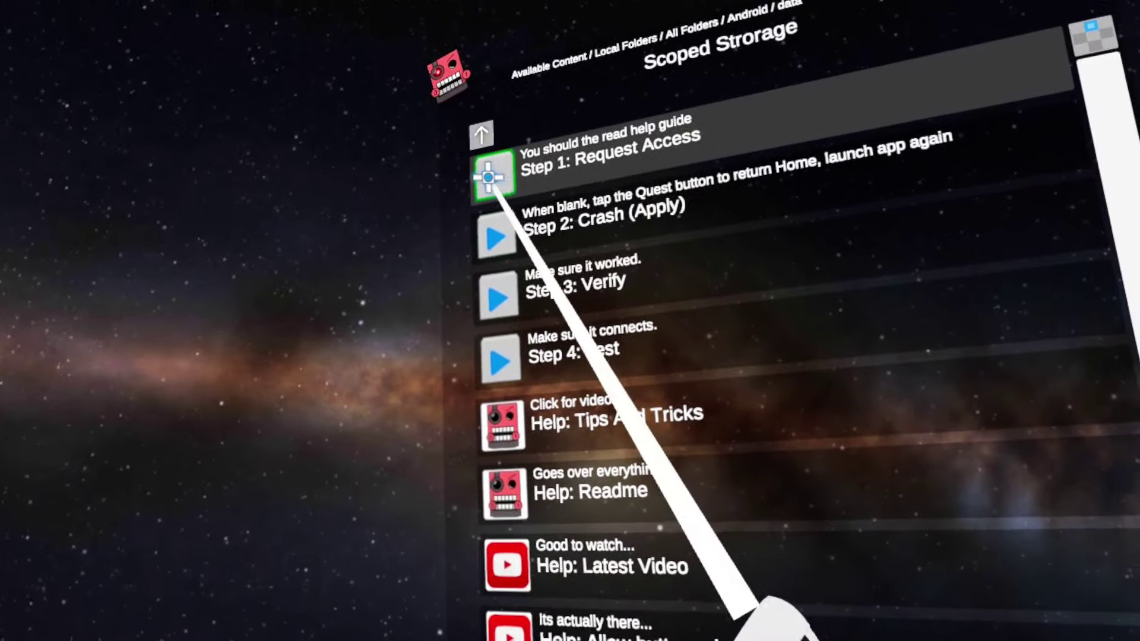
Install the Shizuku and ZArchiver APKs from the Download folder and dismiss both install confirmations.
left_click(488, 177)
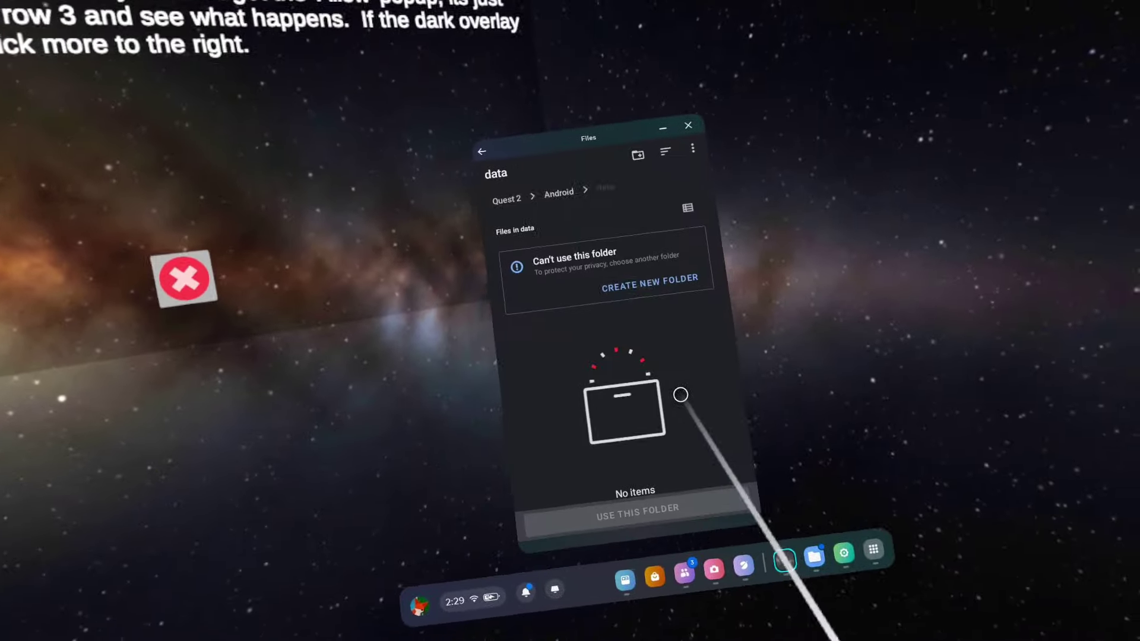
left_click(559, 199)
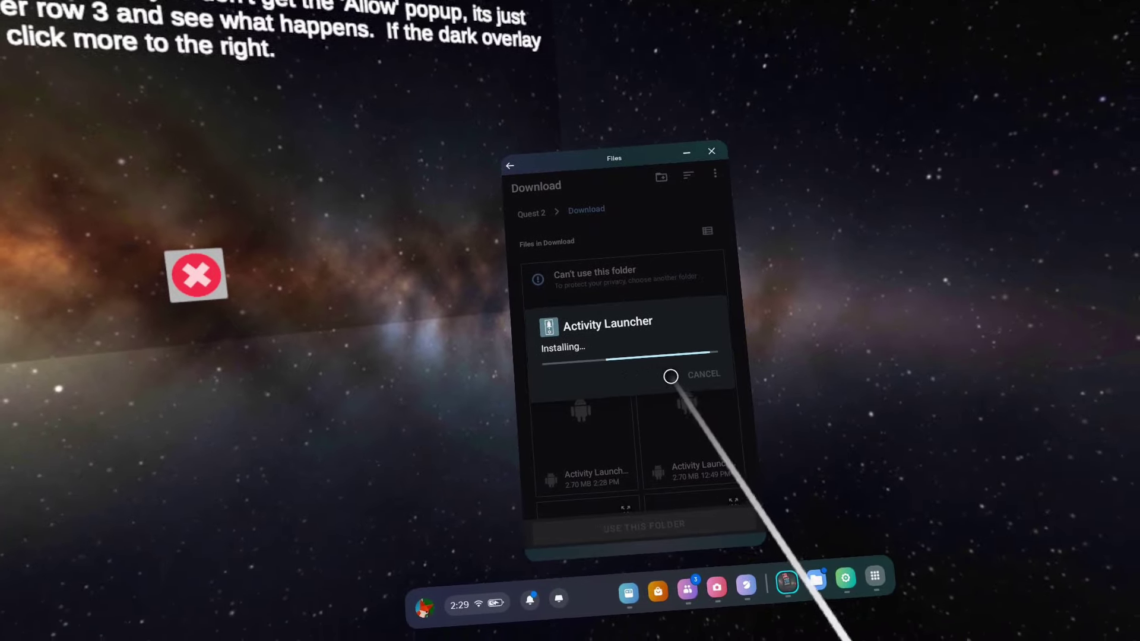
left_click(669, 380)
scroll(666, 351, "down", 5)
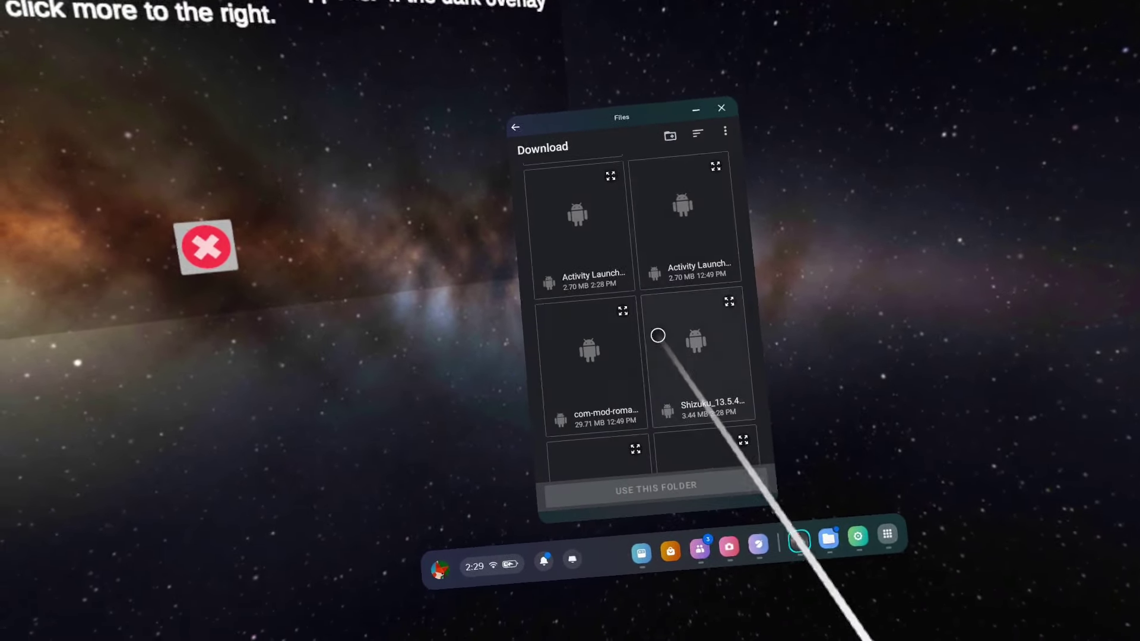
scroll(631, 332, "down", 4)
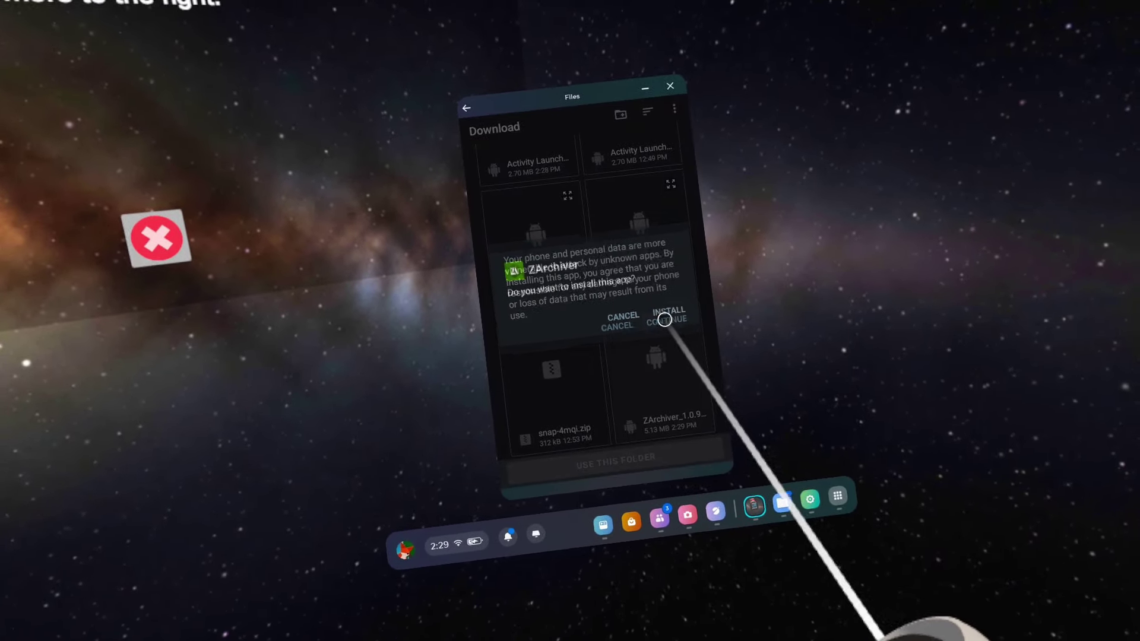
left_click_drag(771, 520, 653, 331)
left_click(674, 373)
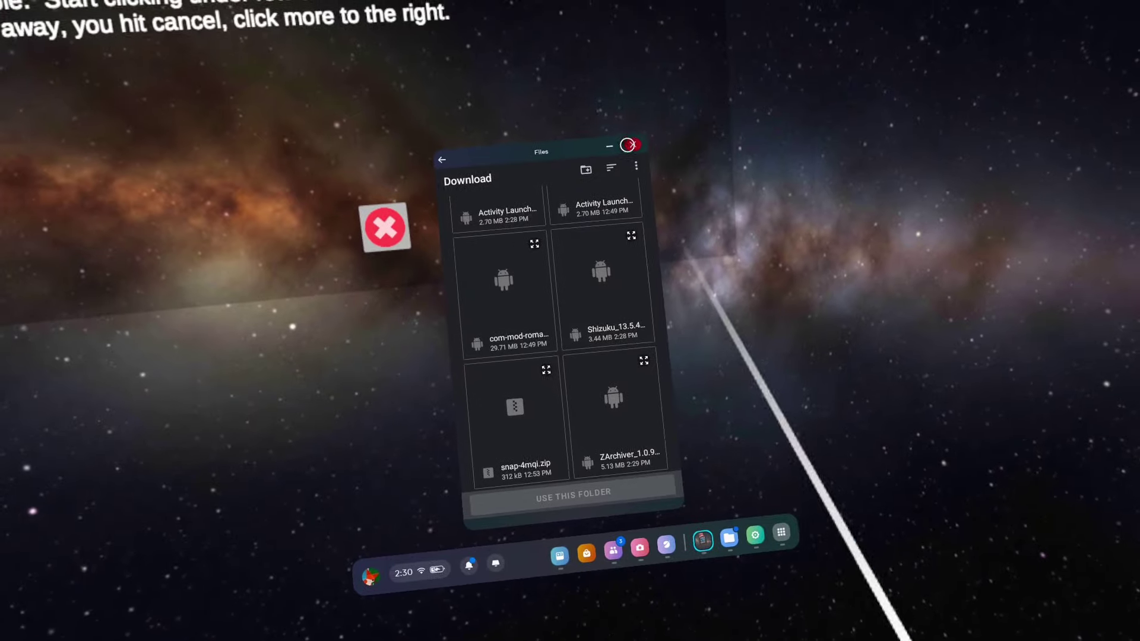
Close Files, filter the app Library to Unknown sources, and launch Activity Launcher.
left_click(639, 110)
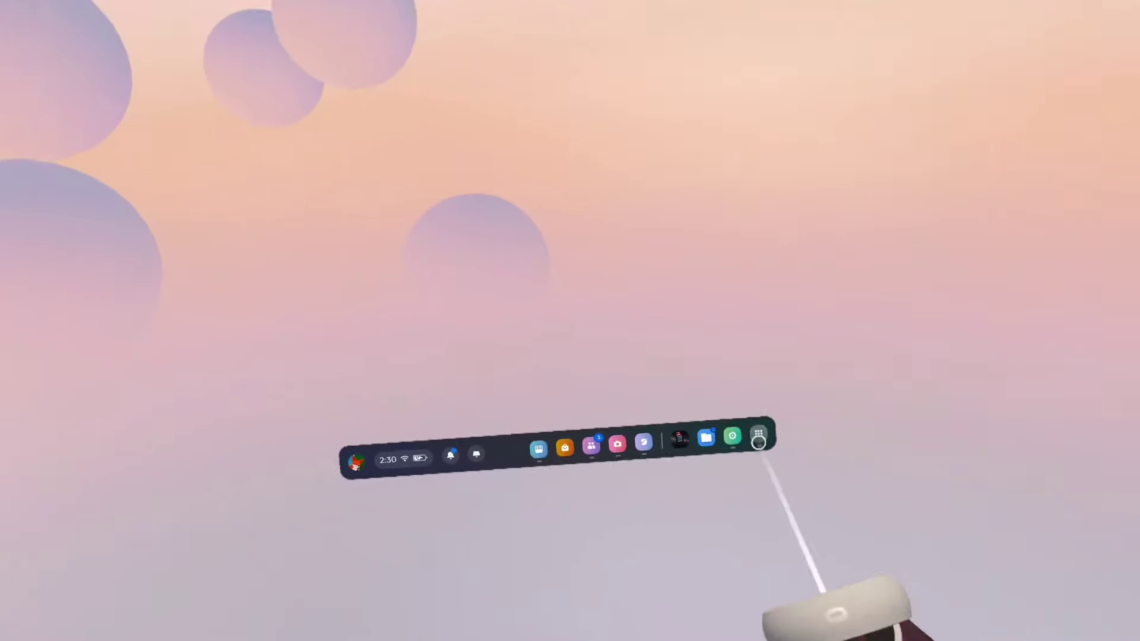
left_click(758, 436)
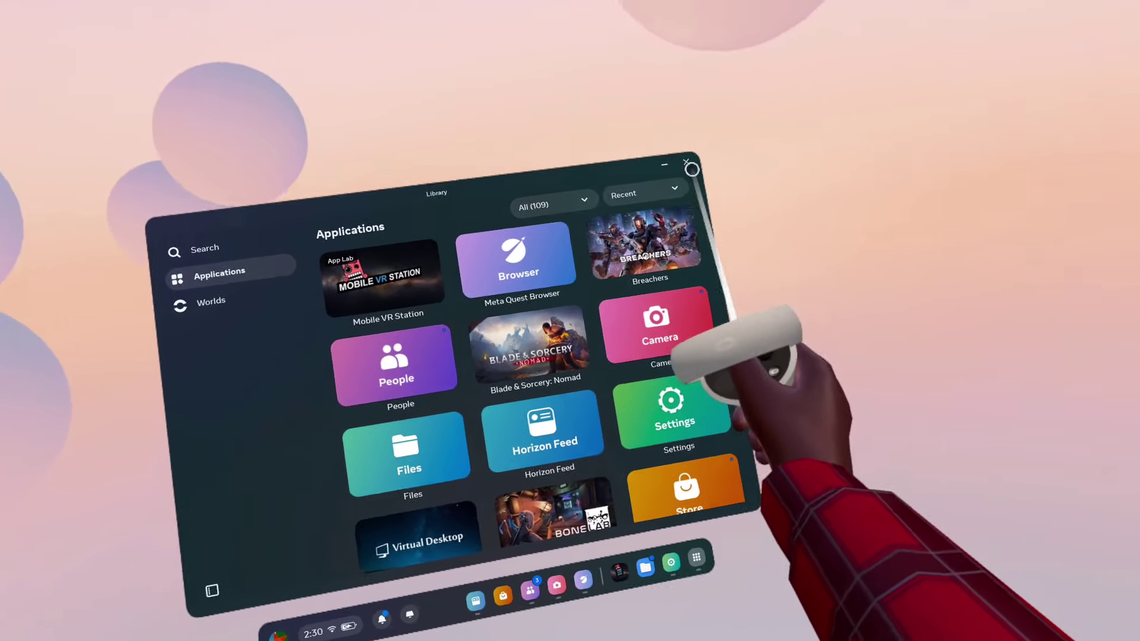
left_click(776, 178)
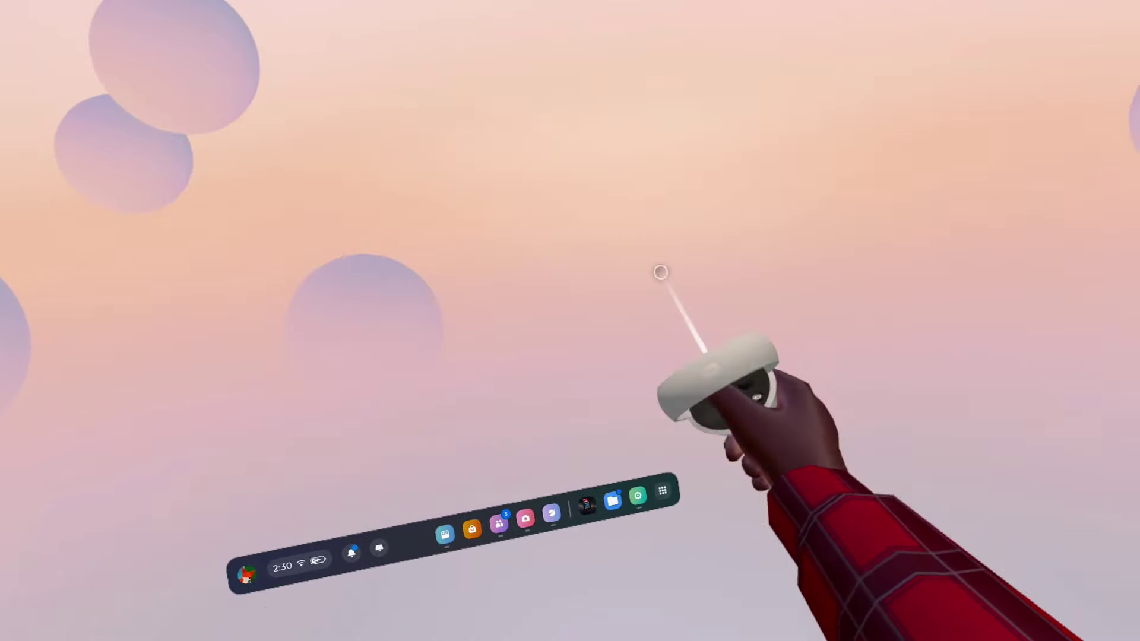
left_click(668, 483)
left_click(603, 221)
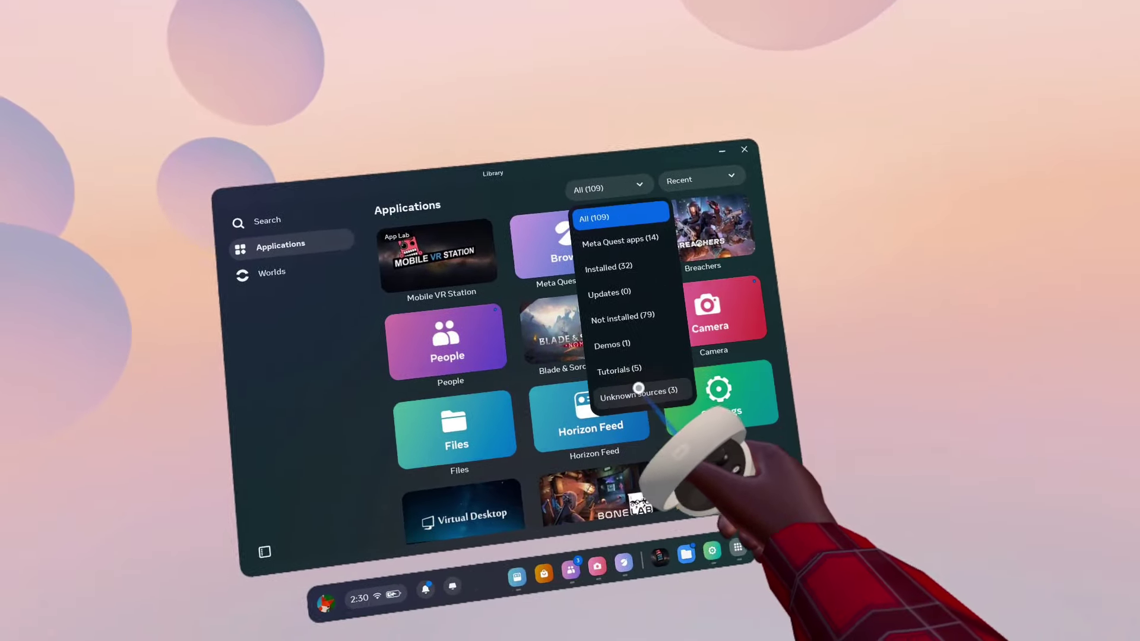
left_click(648, 386)
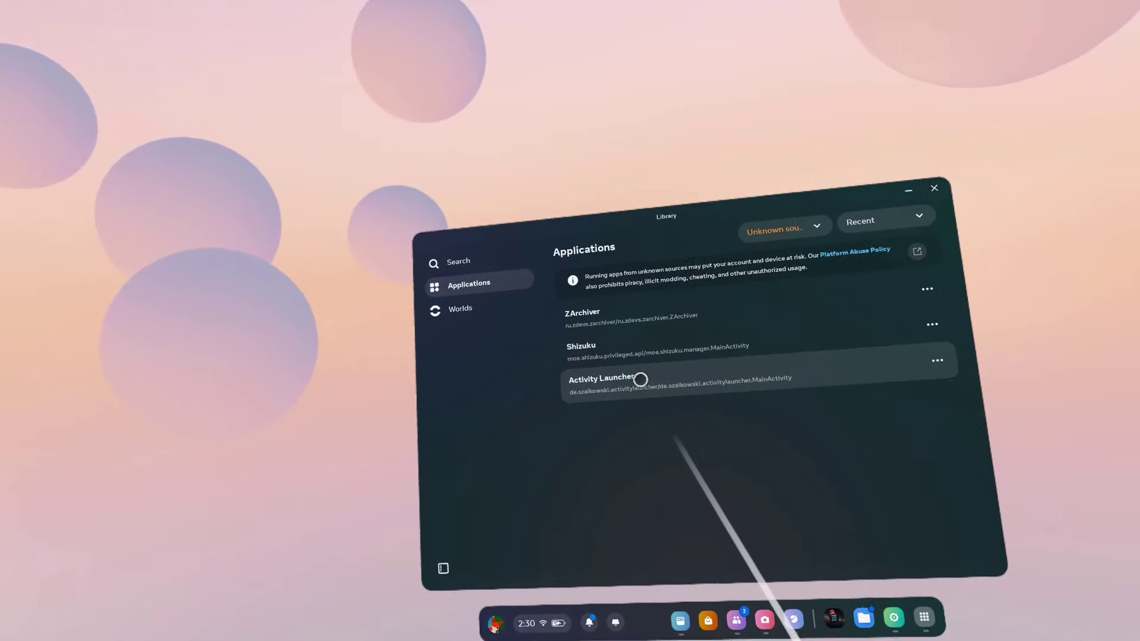
left_click(624, 369)
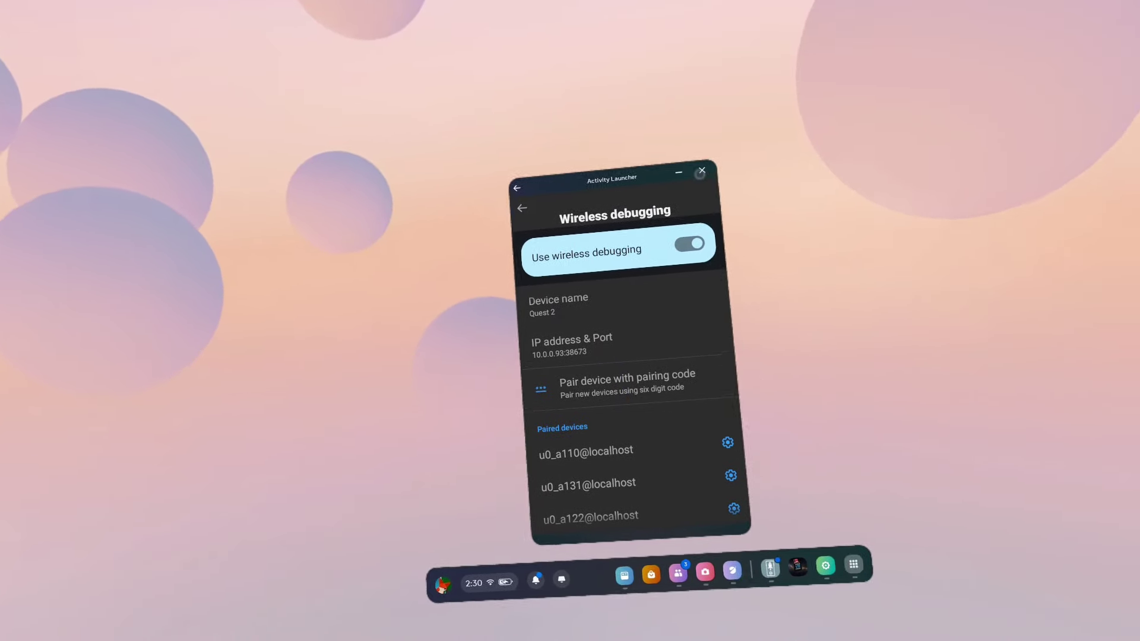
Restart Activity Launcher and accept its disclaimer.
left_click(749, 173)
left_click(683, 479)
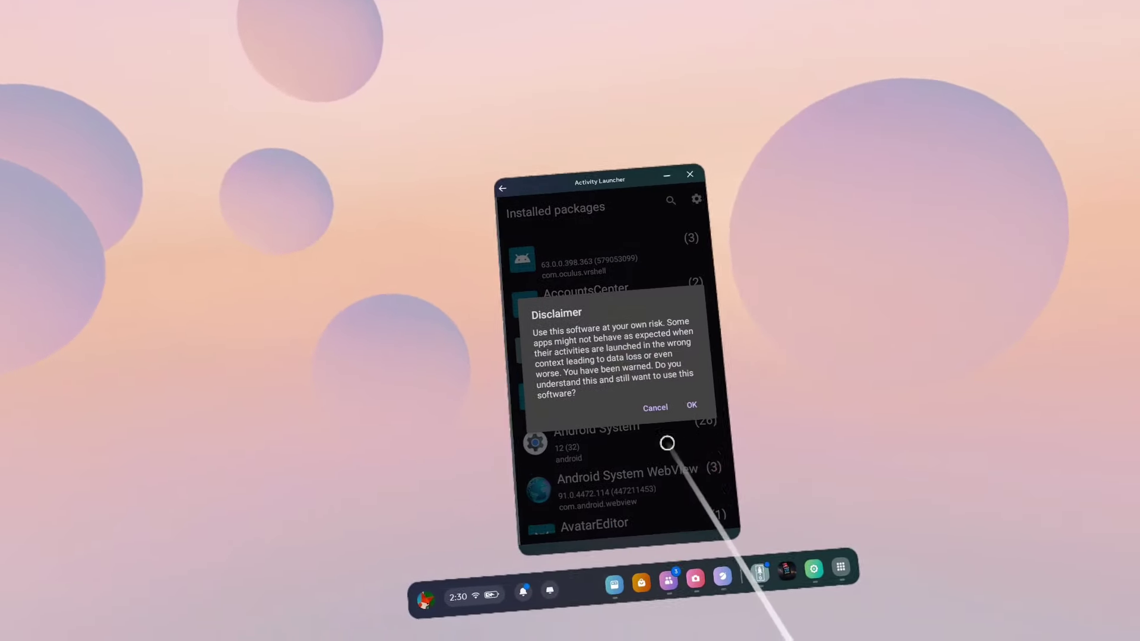
left_click(756, 374)
Expand the Settings package and select its com.android.settings.Settings activity.
scroll(645, 351, "down", 20)
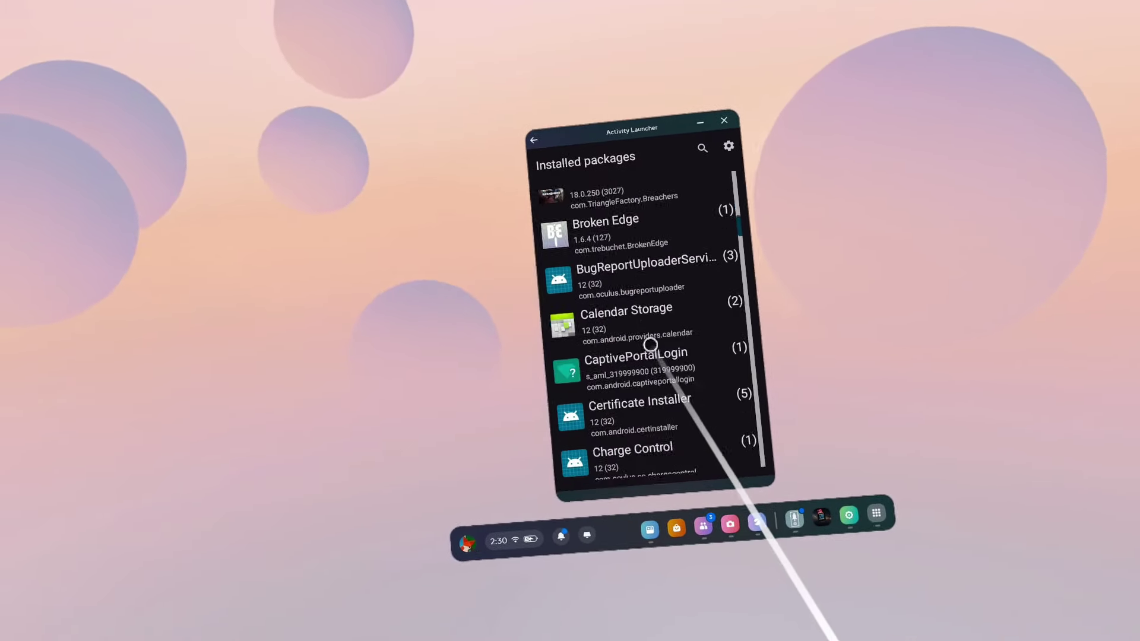
scroll(643, 245, "down", 8)
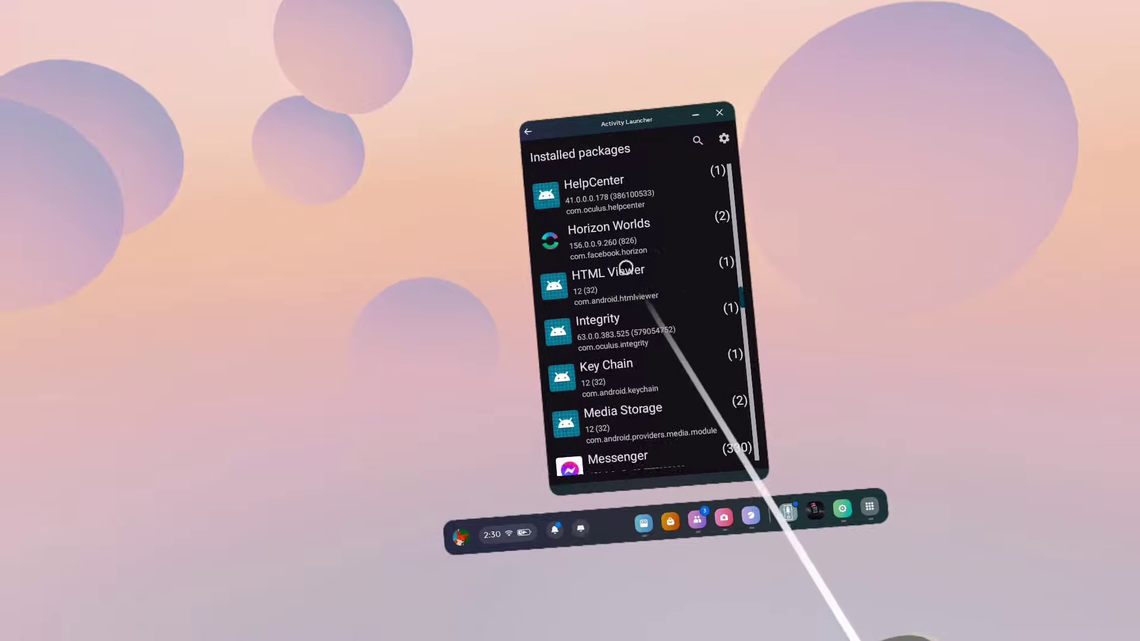
scroll(615, 271, "down", 10)
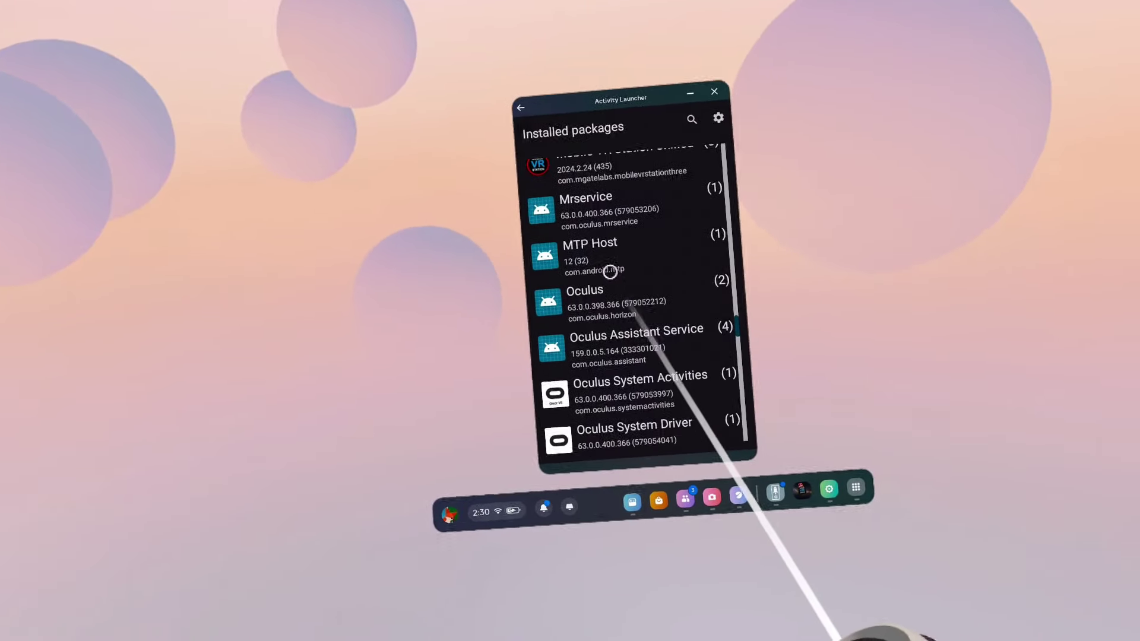
scroll(588, 309, "down", 3)
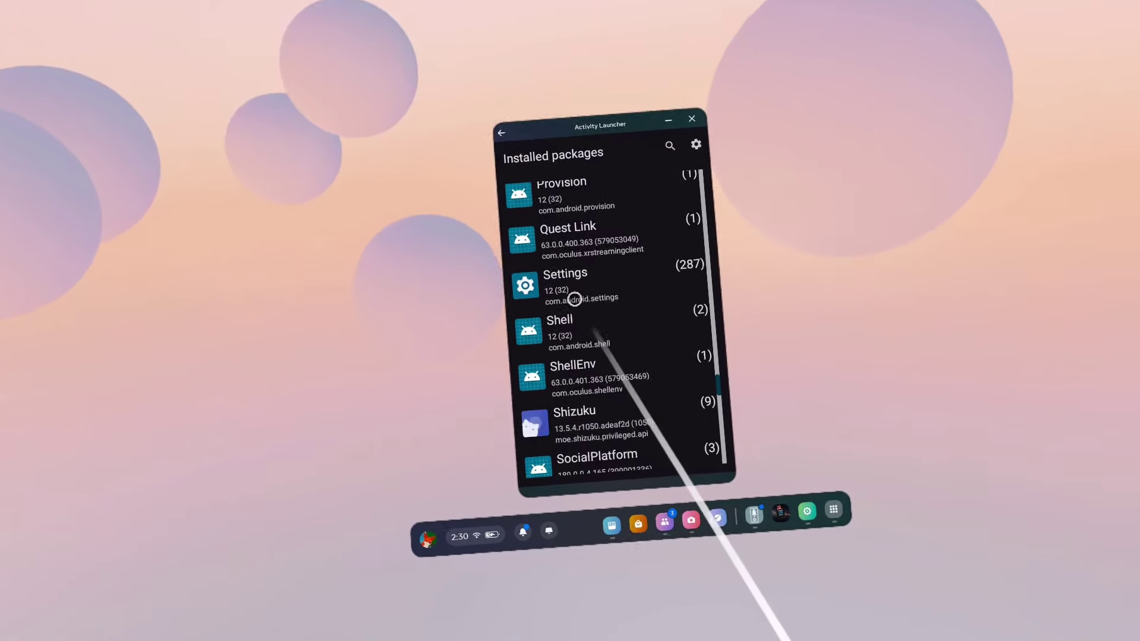
left_click(555, 278)
left_click(581, 190)
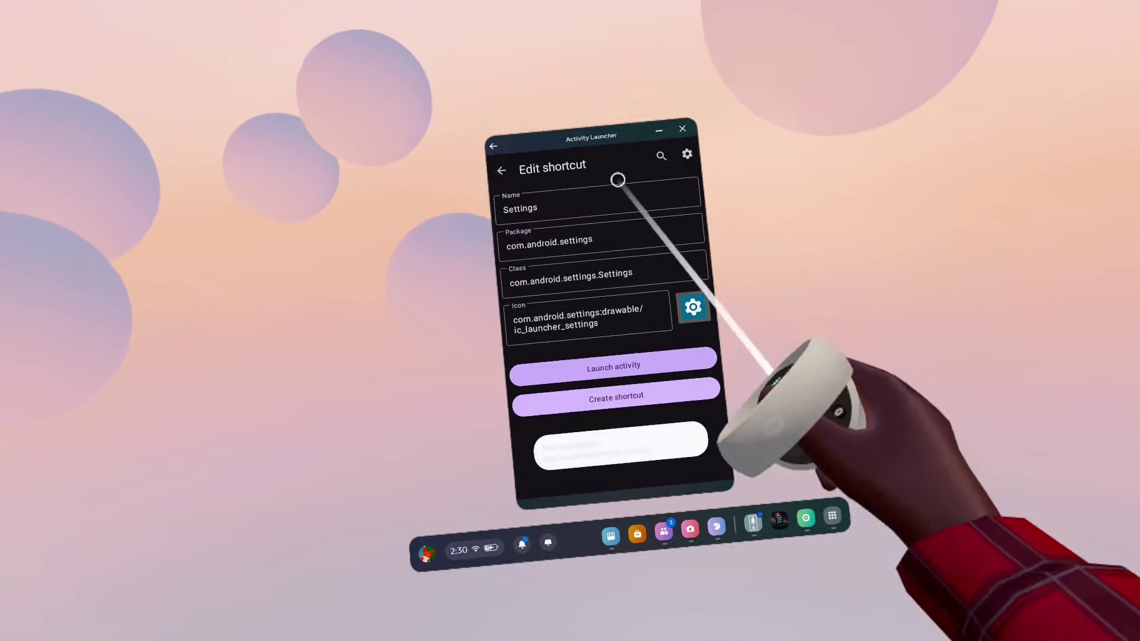
Launch the Settings activity, look over About headset, and return to the main settings list.
left_click(610, 332)
left_click_drag(592, 100, 481, 122)
scroll(566, 229, "down", 10)
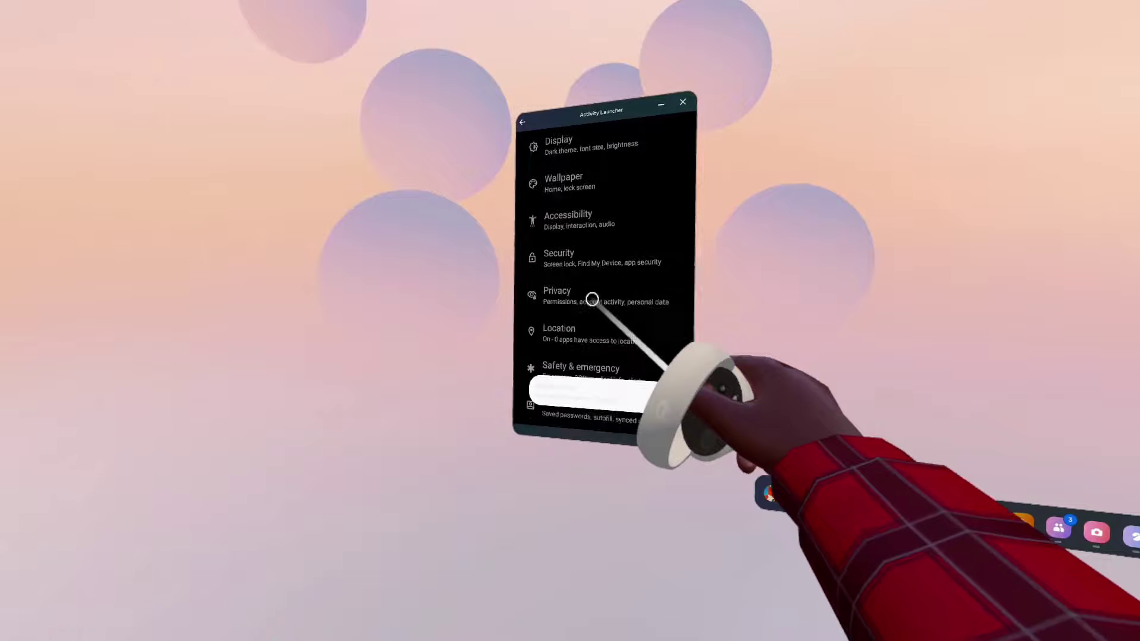
left_click(595, 389)
scroll(600, 366, "down", 3)
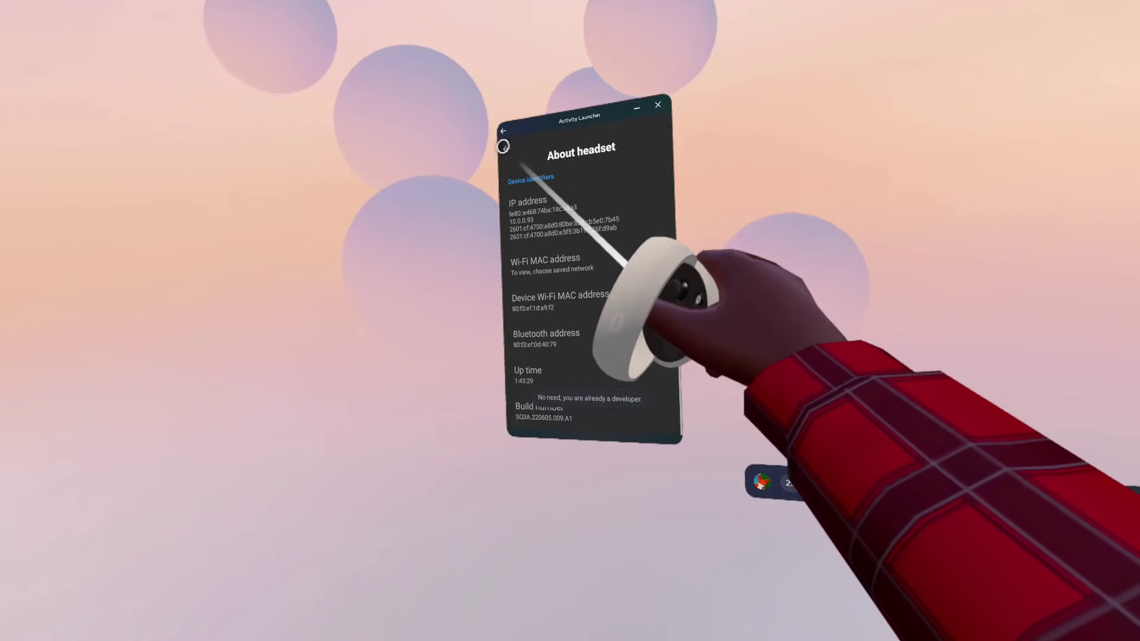
left_click(503, 145)
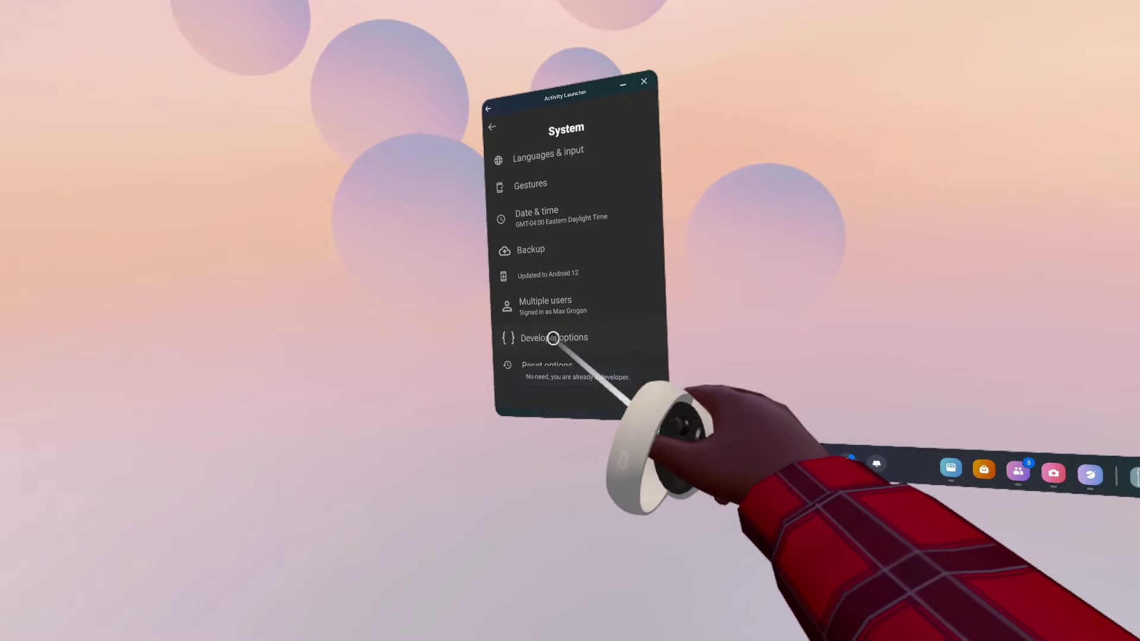
scroll(571, 313, "down", 10)
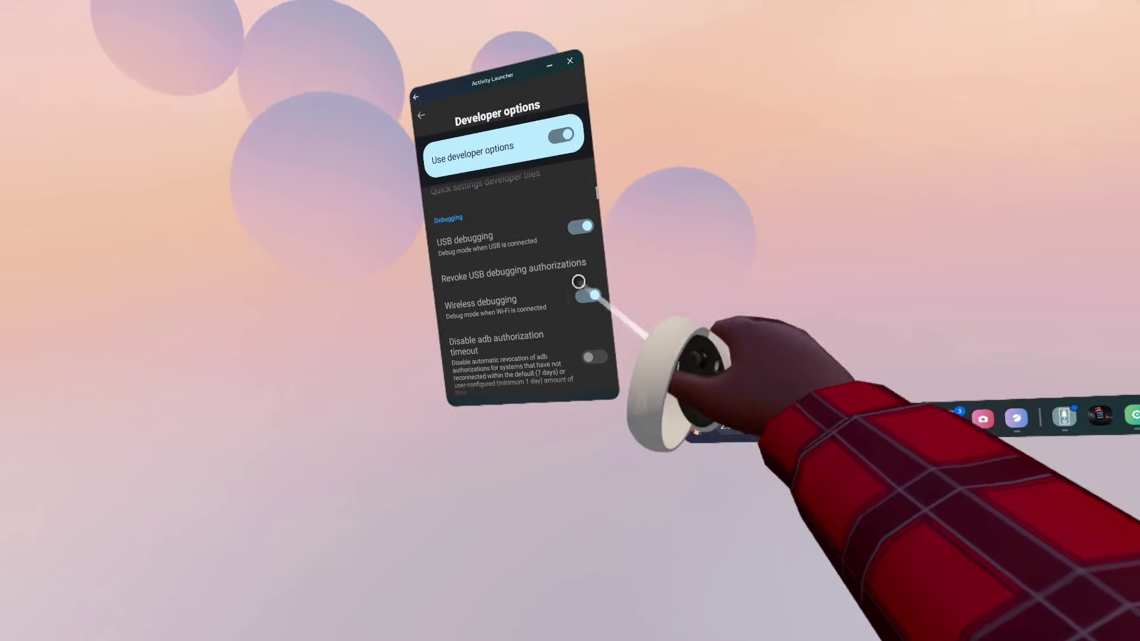
Open Wireless debugging's pairing code, then launch Shizuku from Library's Unknown sources list.
left_click(492, 279)
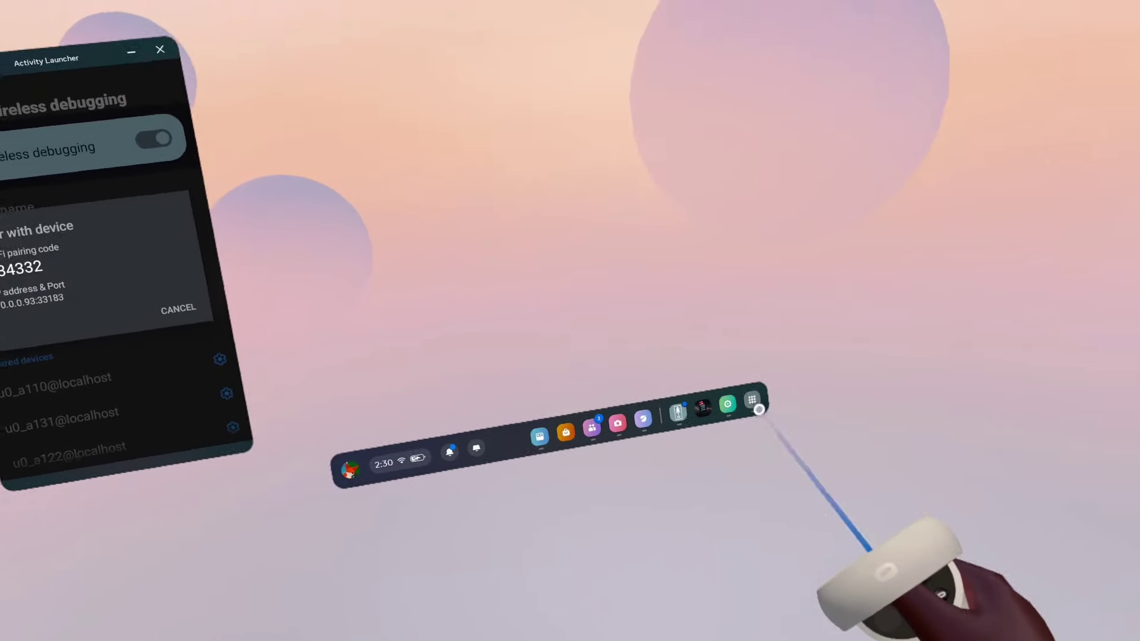
left_click(756, 399)
left_click(692, 187)
left_click(689, 225)
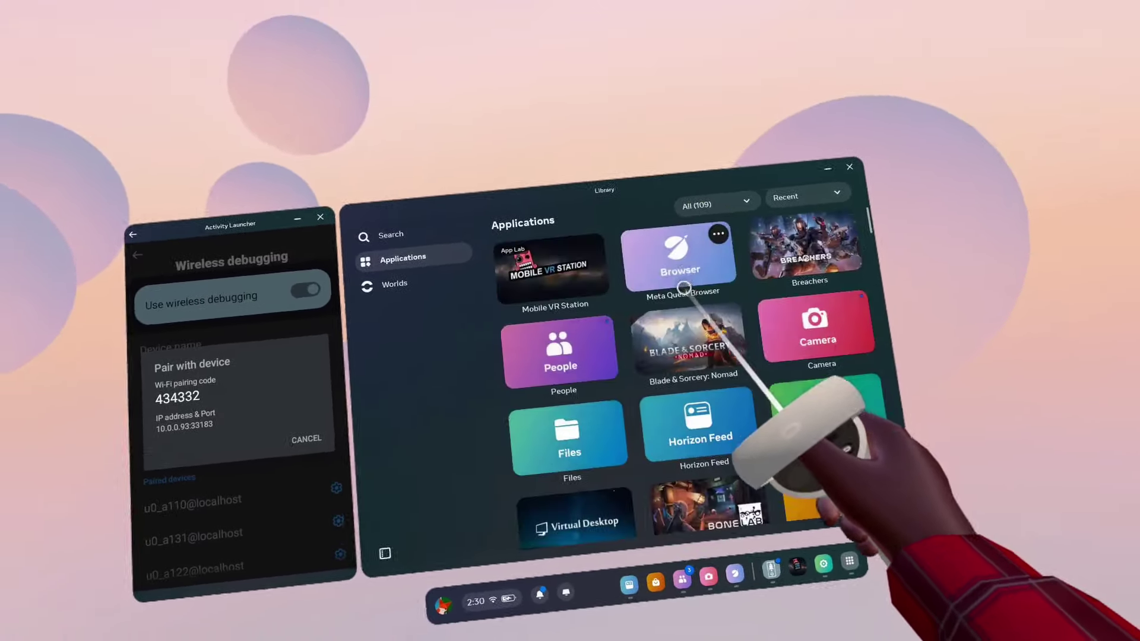
left_click(665, 201)
left_click(657, 364)
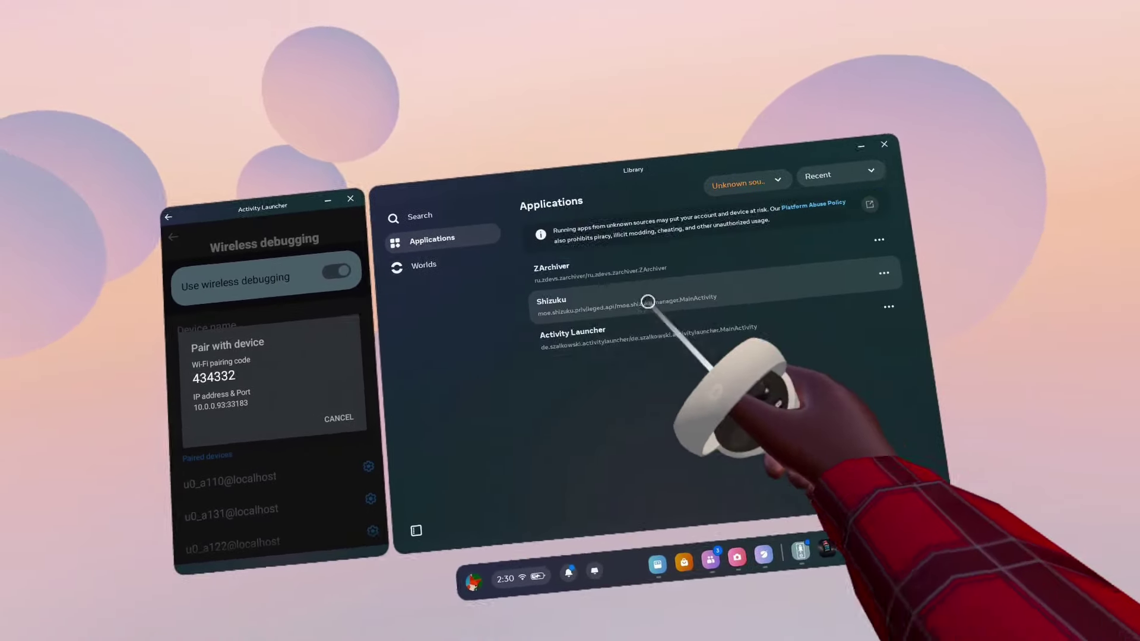
left_click(598, 286)
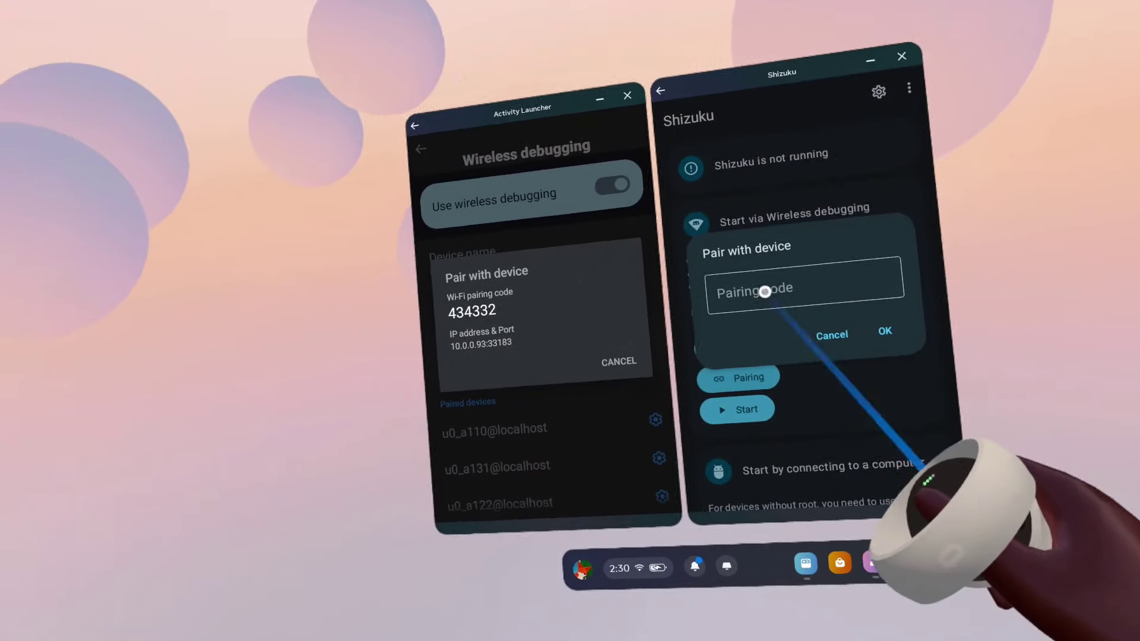
Enter the six-digit wireless debugging pairing code in Shizuku and confirm to pair.
left_click(647, 291)
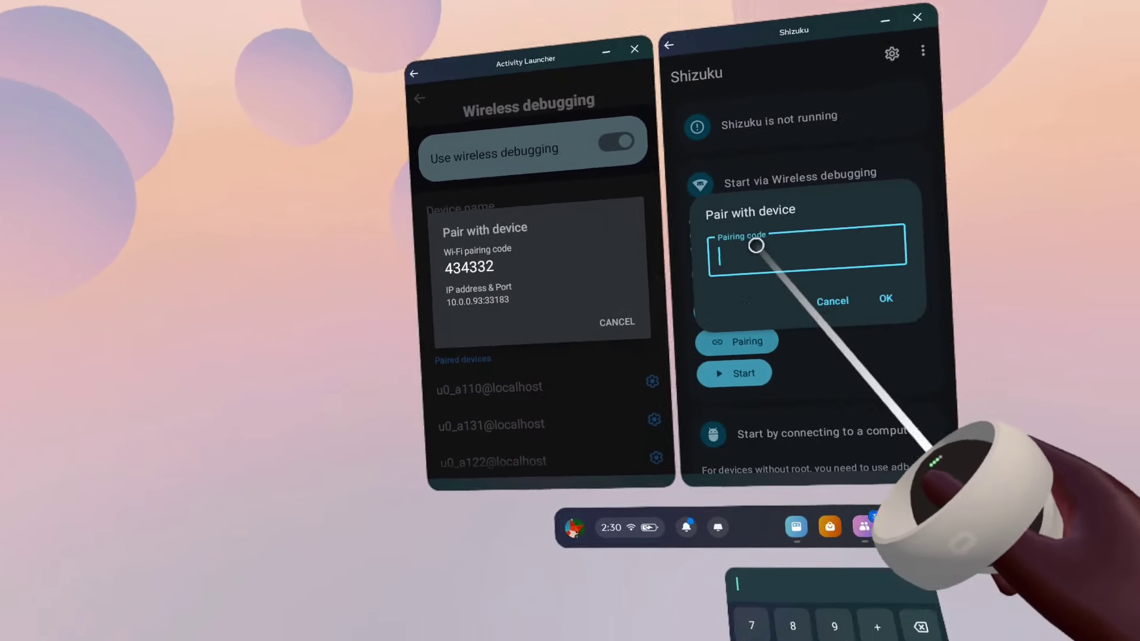
type("43")
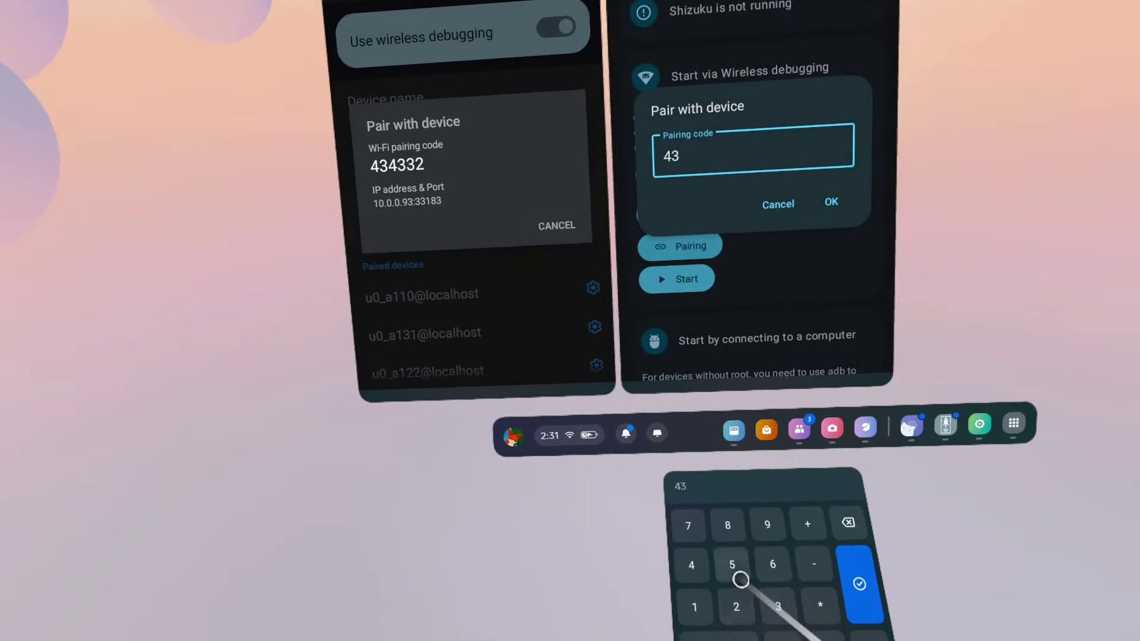
type("4332")
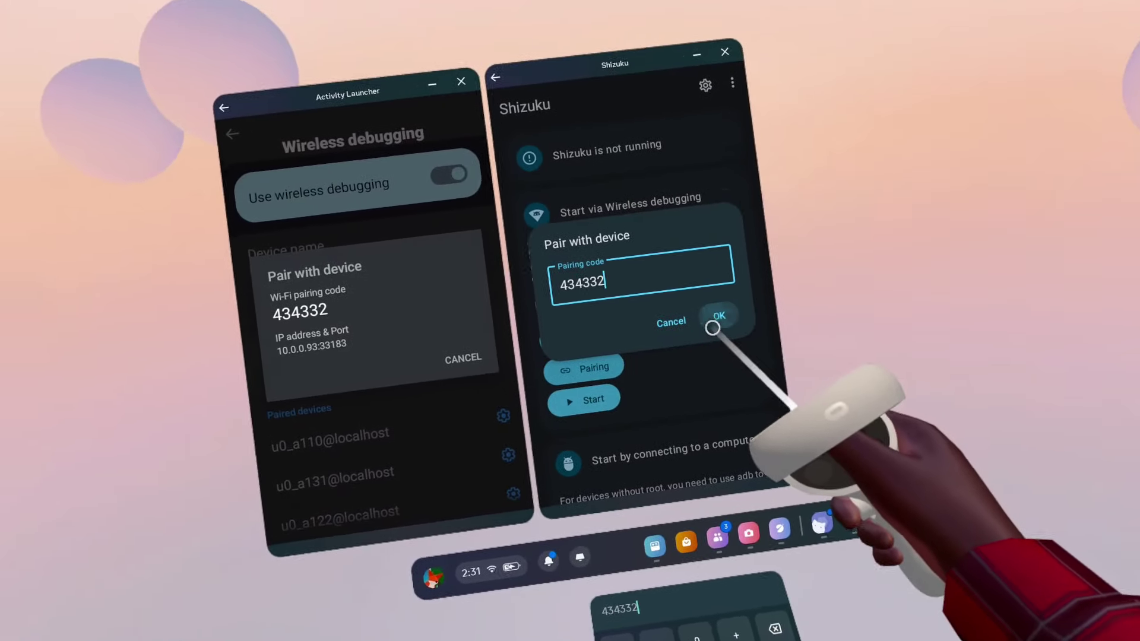
left_click(715, 318)
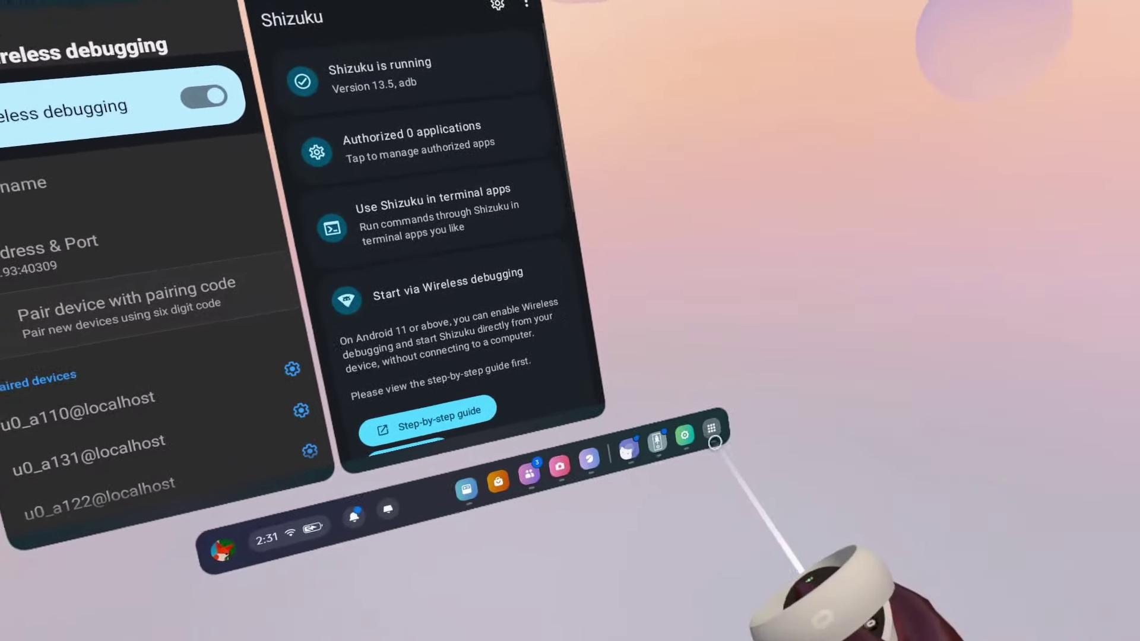
Launch ZArchiver from the Library and close the Activity Launcher window.
left_click(927, 615)
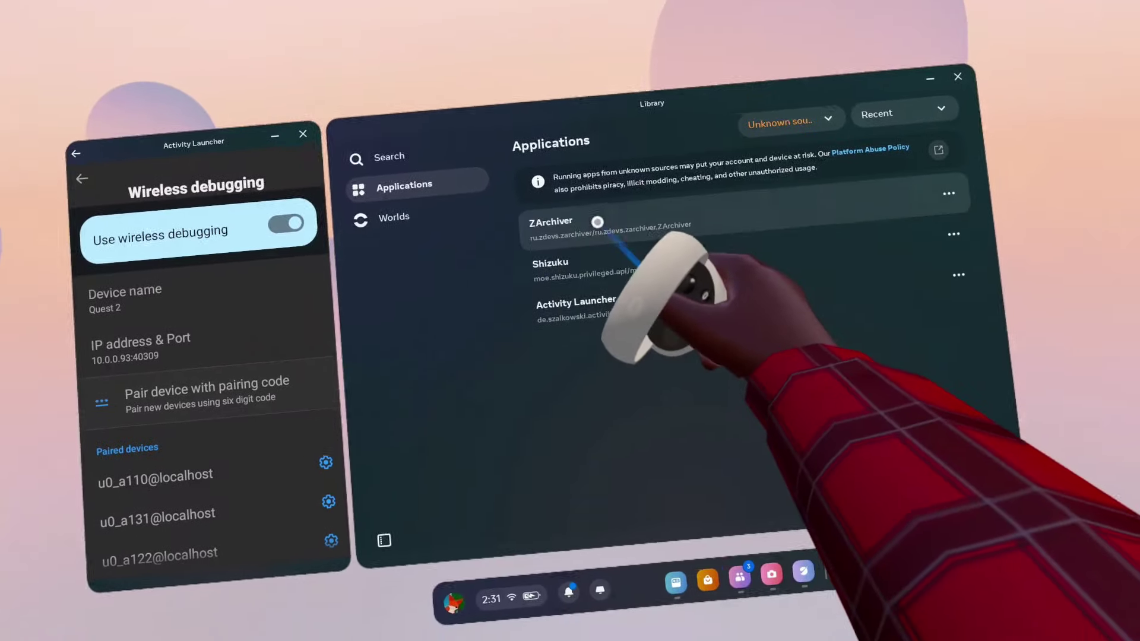
left_click(596, 226)
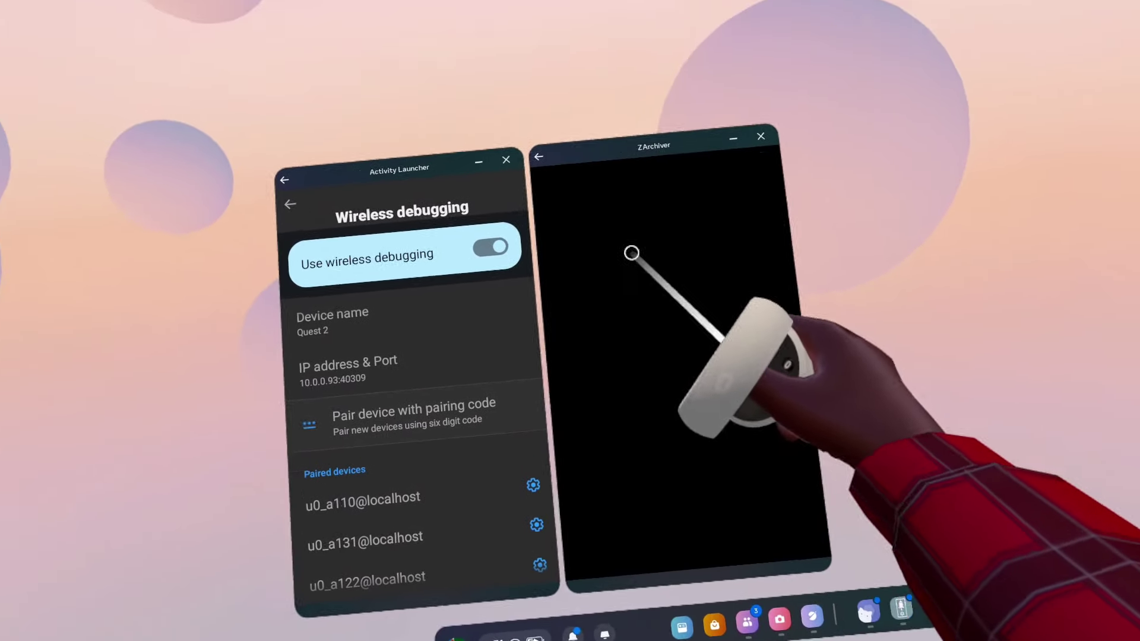
left_click(488, 118)
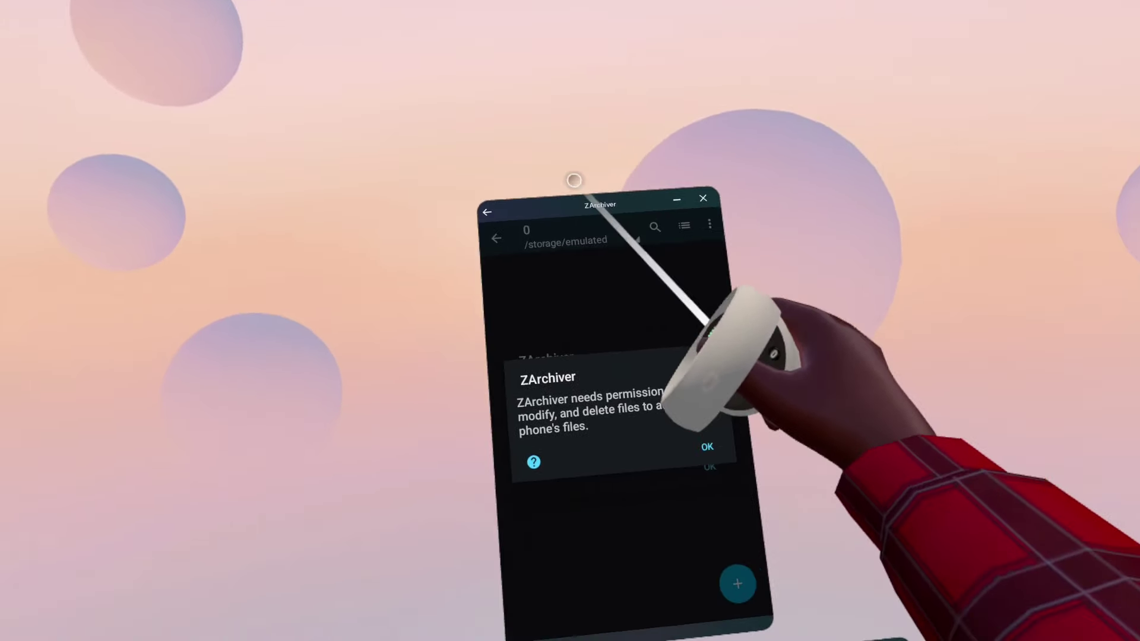
Acknowledge ZArchiver's file permission prompt, visit All files access, and dismiss the tips message.
left_click(700, 404)
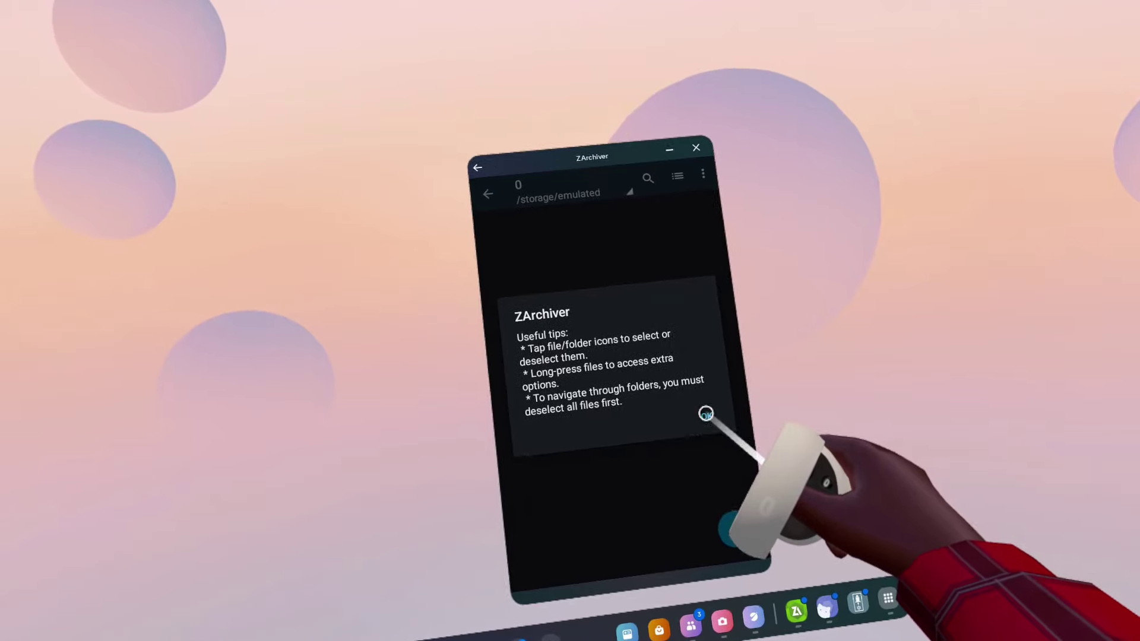
left_click(702, 298)
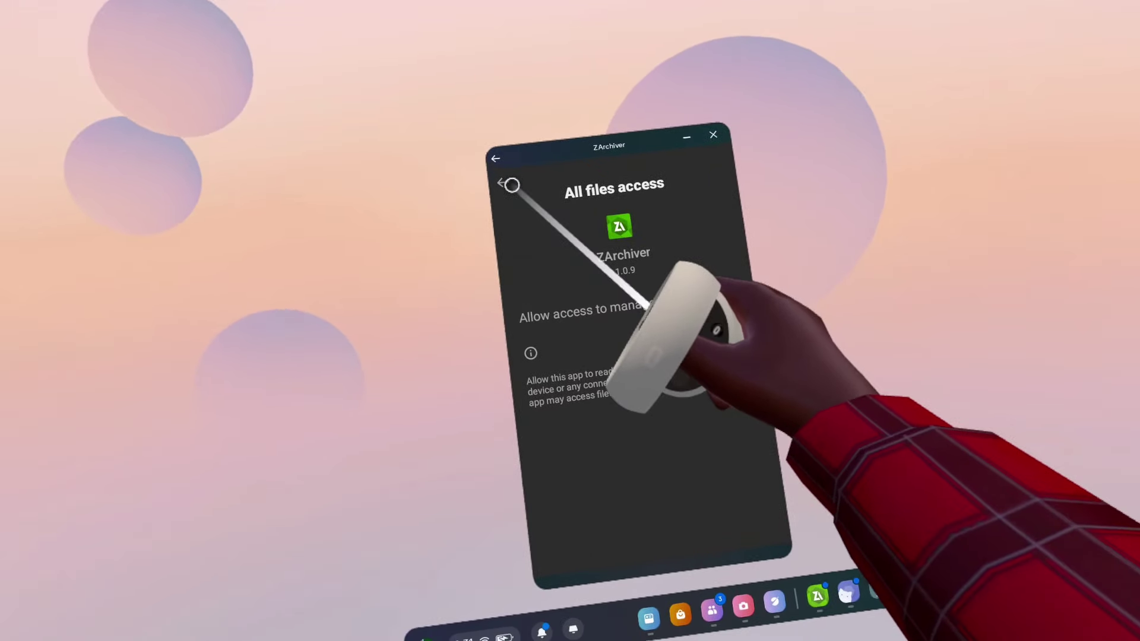
left_click(511, 185)
left_click(687, 404)
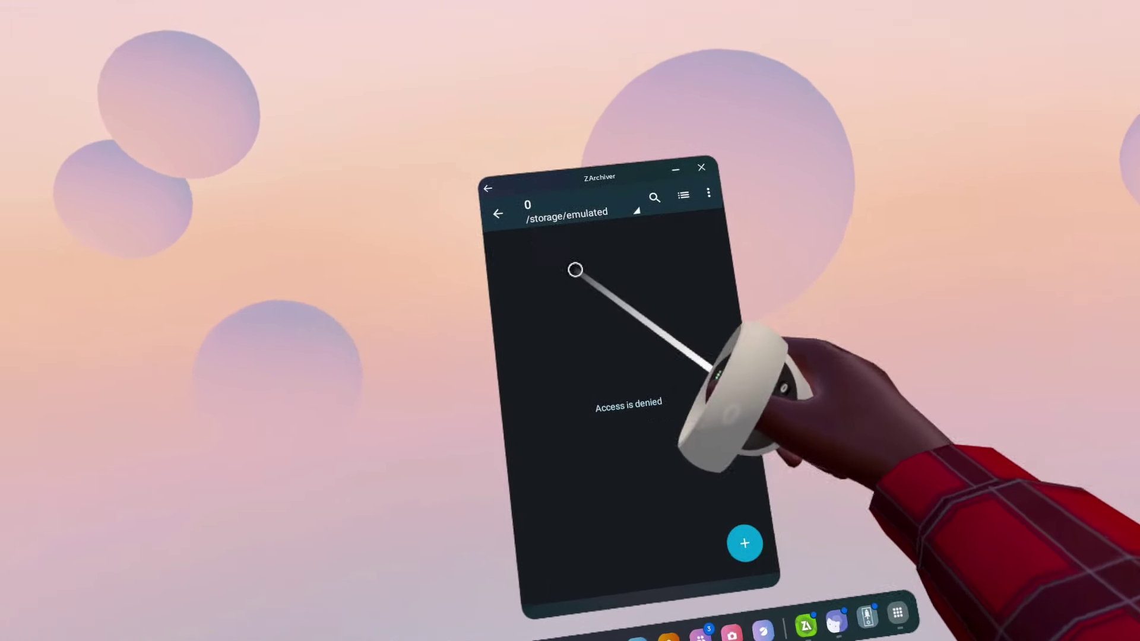
Set root access to Shizuku; enable Android/[data|obb], root file operations and Fix SELinux context.
left_click(708, 193)
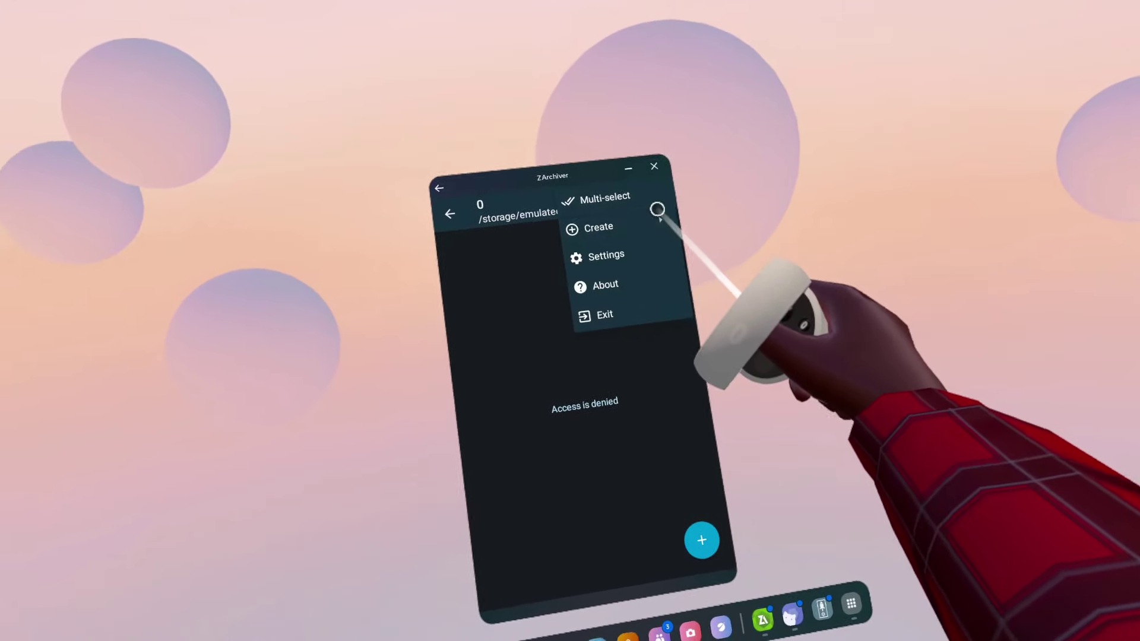
left_click(613, 233)
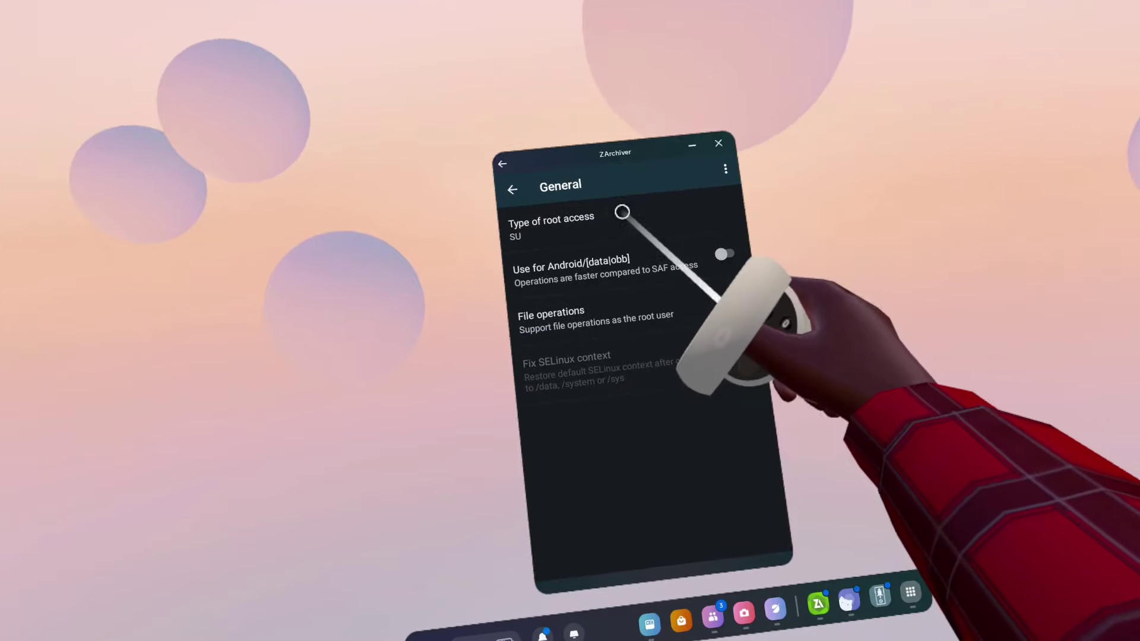
left_click(621, 212)
left_click(558, 354)
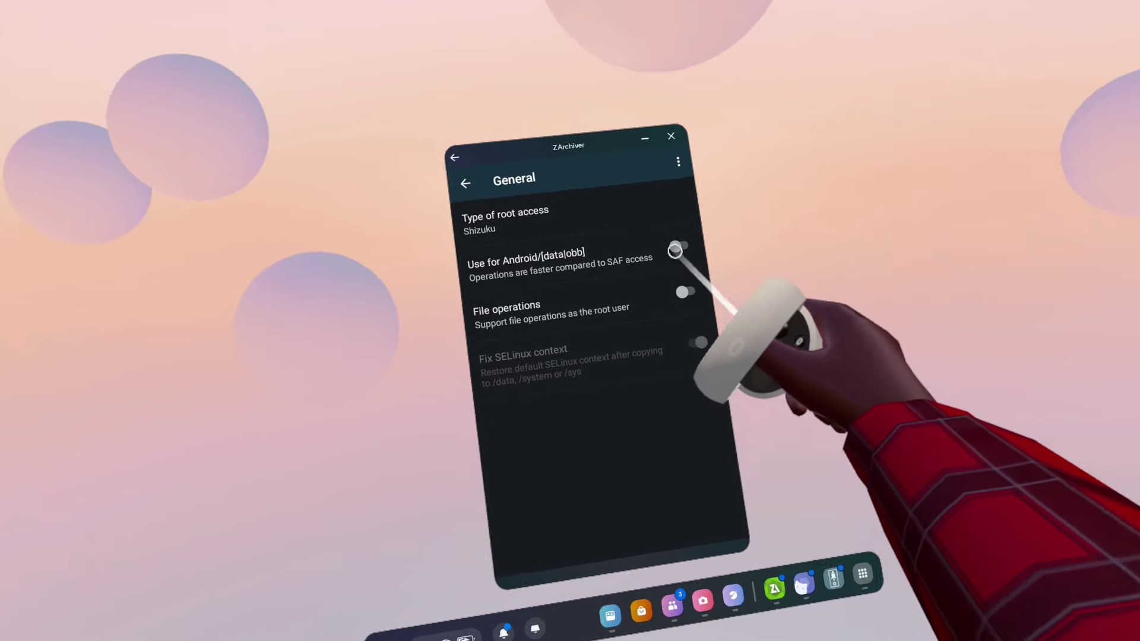
left_click(675, 250)
left_click(683, 292)
left_click(633, 361)
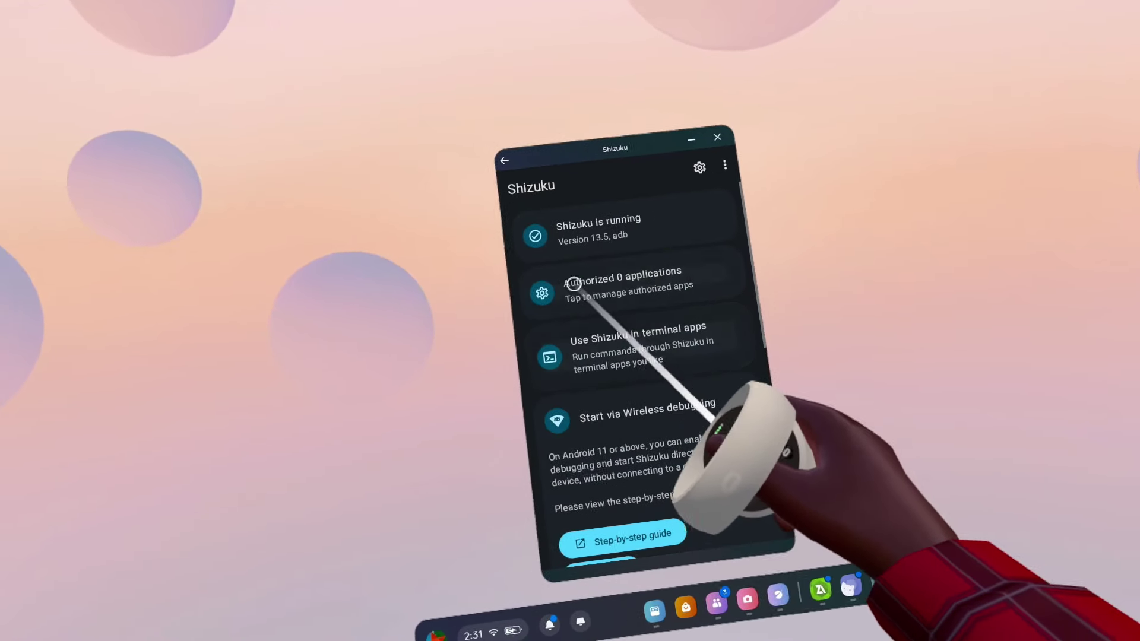
Close Shizuku, return to ZArchiver, and open Android/data/com.Warpfrog.BladeAndSorcery/files/Mods.
left_click(717, 138)
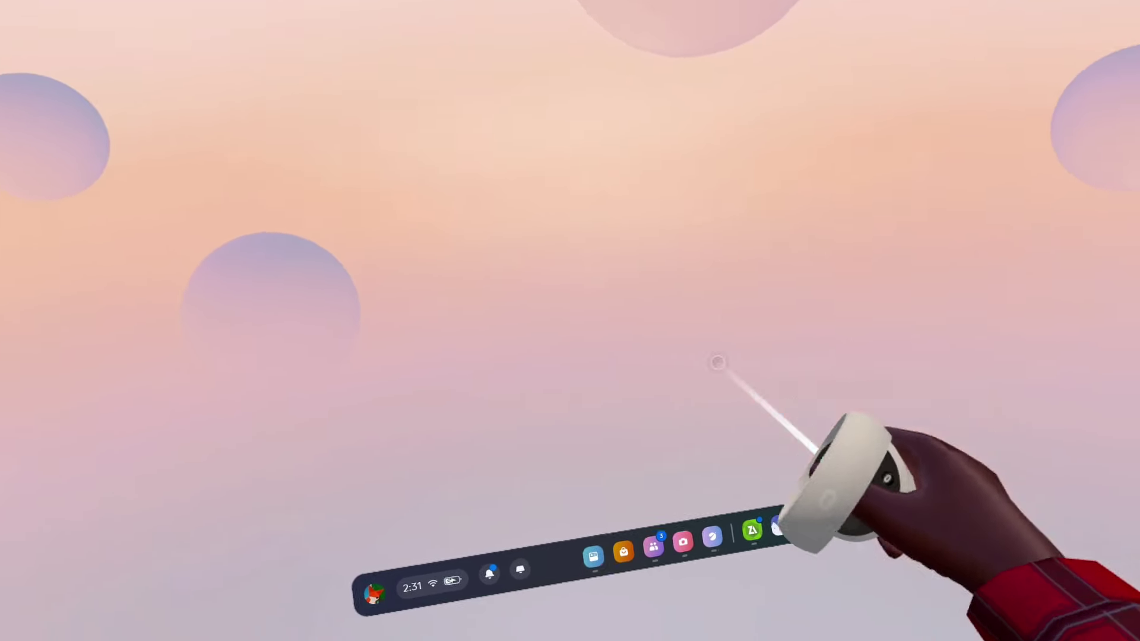
left_click(820, 590)
left_click(566, 226)
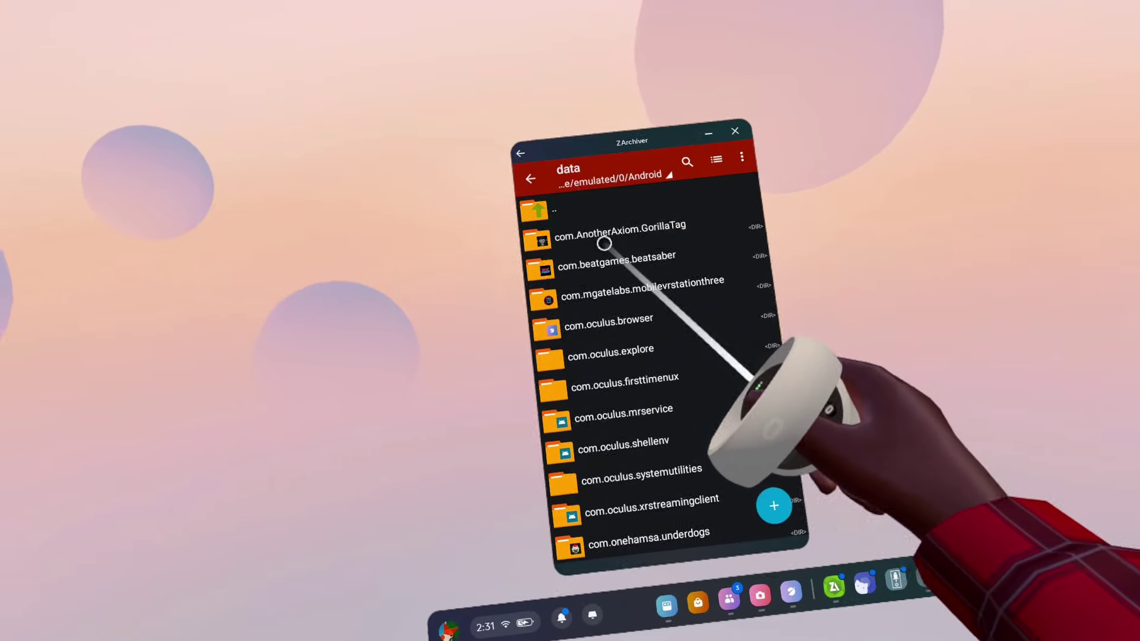
scroll(659, 326, "down", 5)
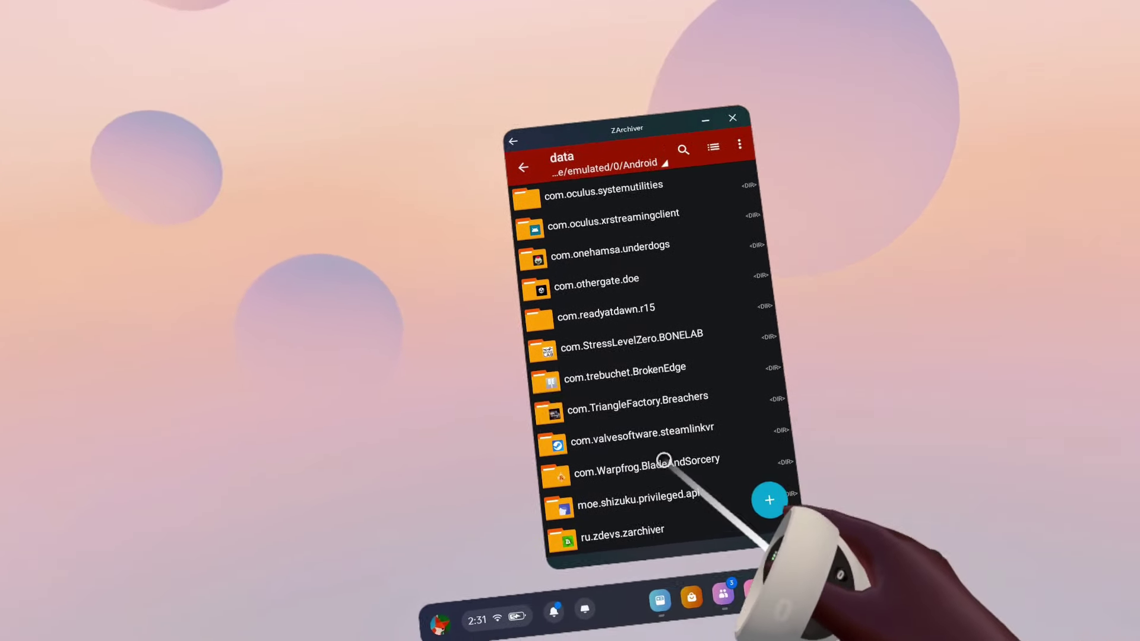
left_click(663, 459)
left_click(596, 287)
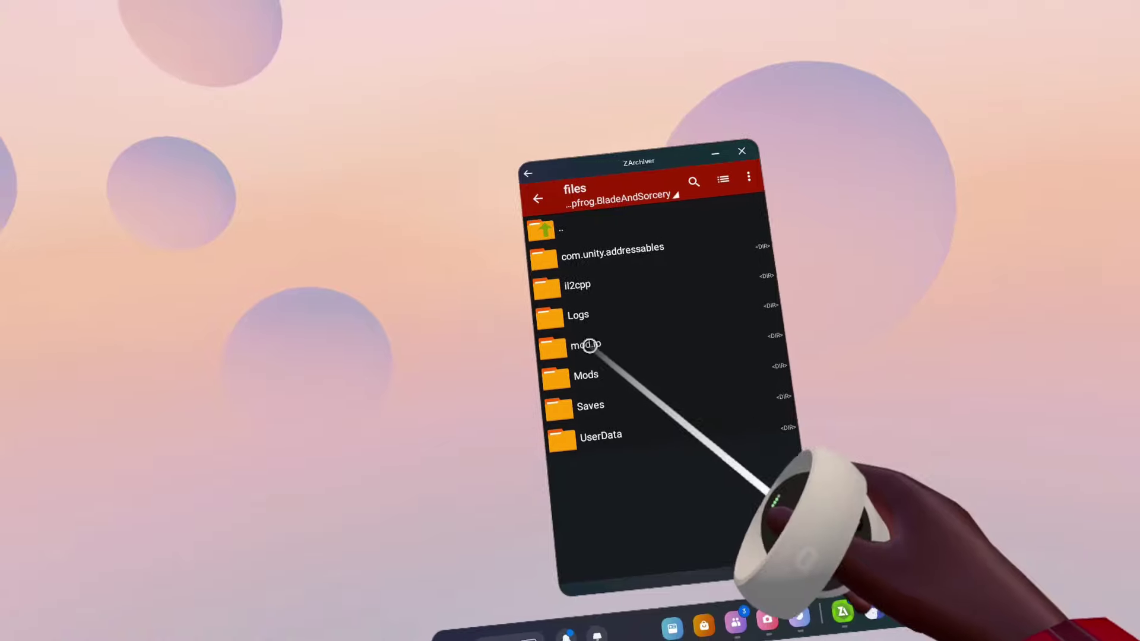
left_click(594, 369)
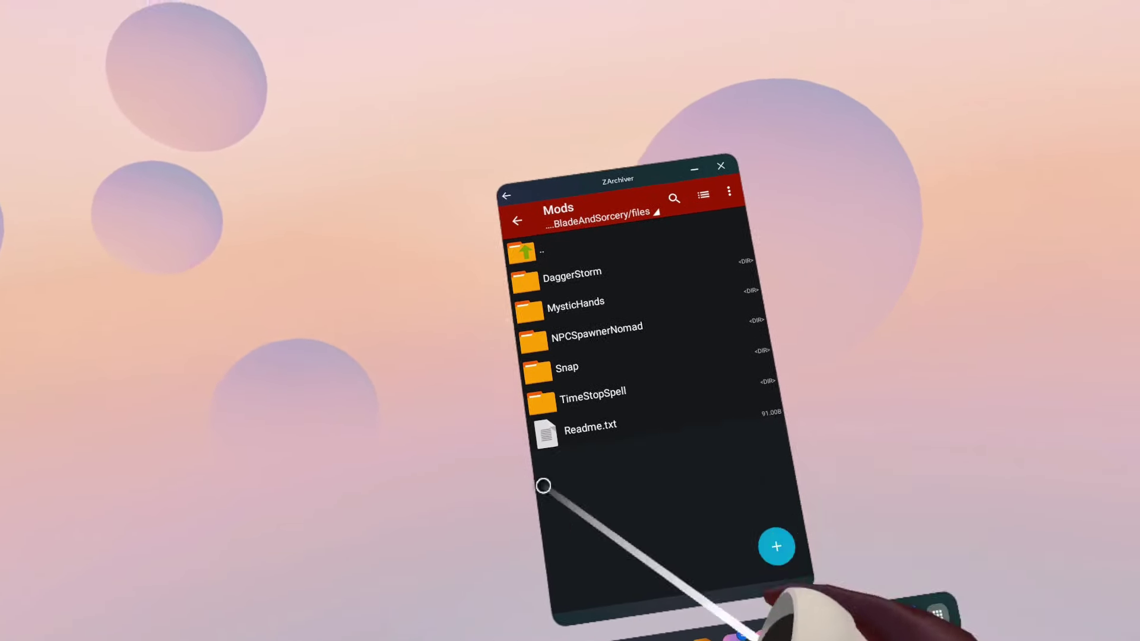
Delete the TimeStopSpell folder from Mods and confirm with YES.
left_click(593, 393)
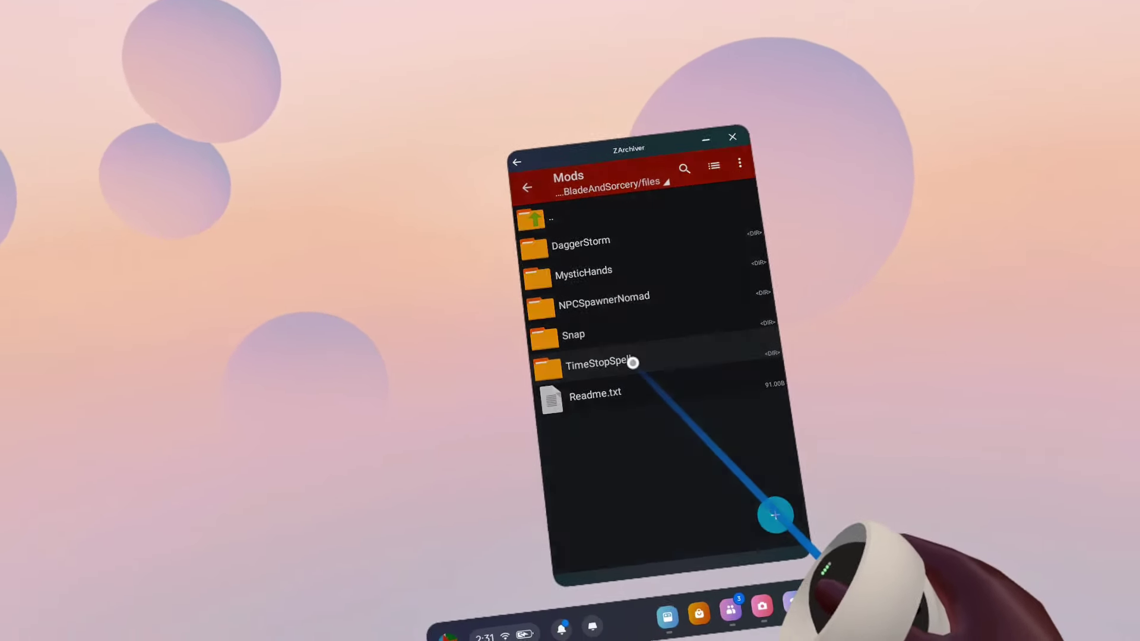
left_click(599, 433)
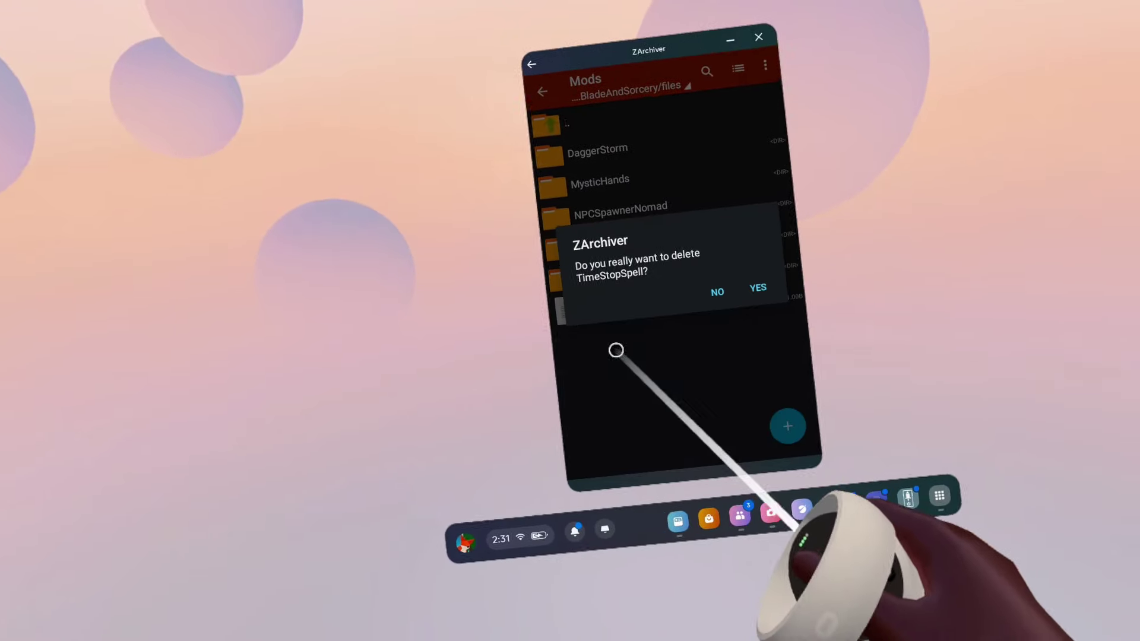
left_click(708, 295)
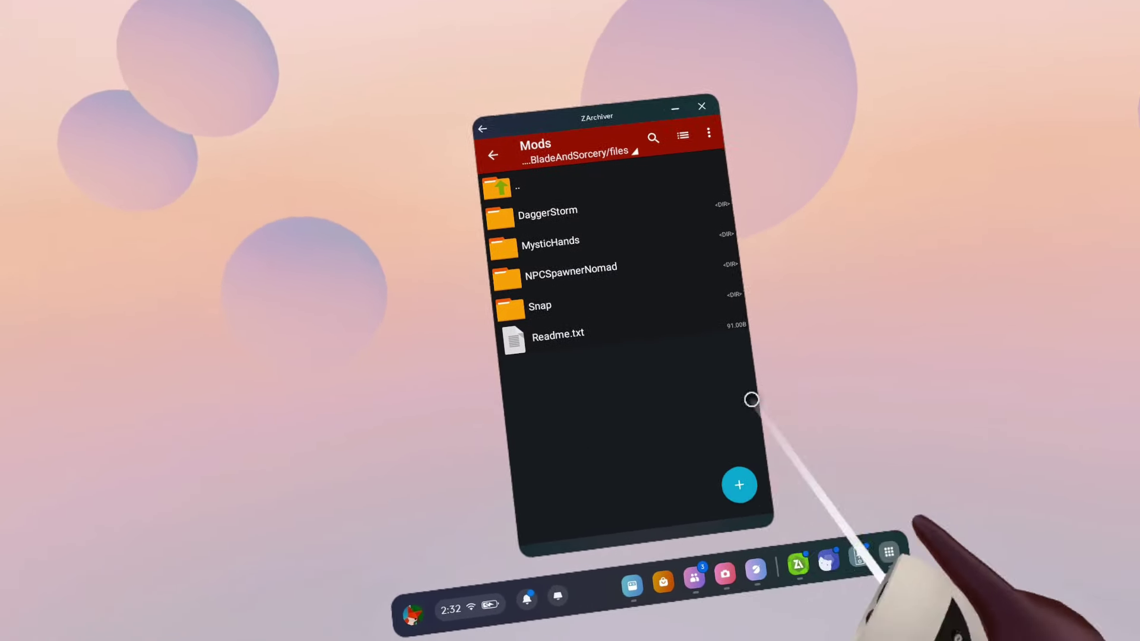